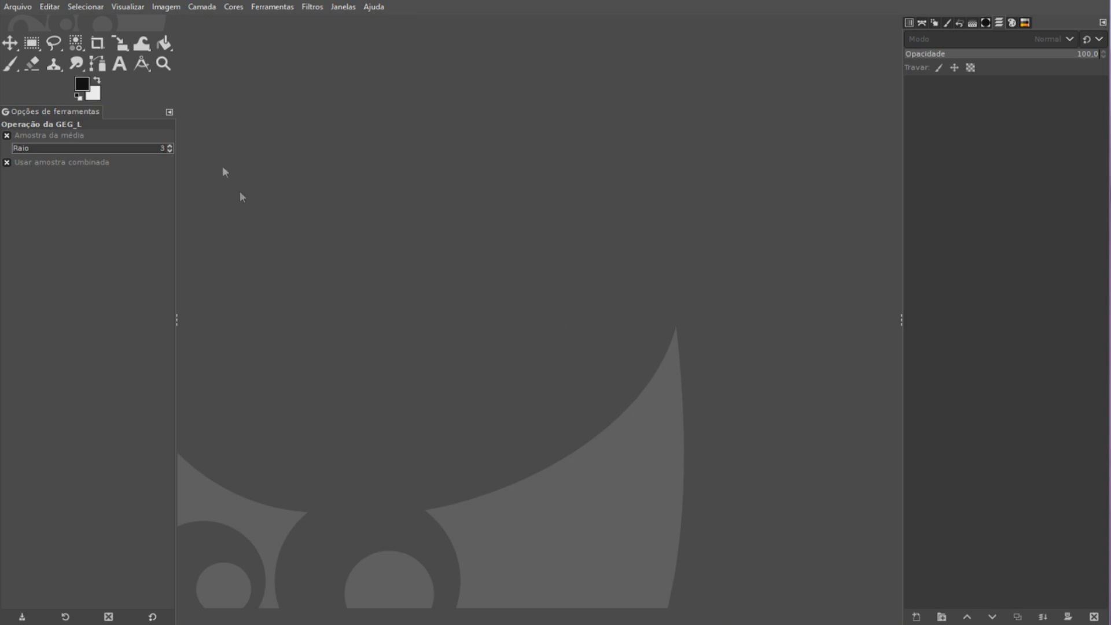
Open gimp-logo2020-2.png and launch the Pixelize filter from the Blur filters.
{"action": "left_click", "coordinate": [19, 6]}
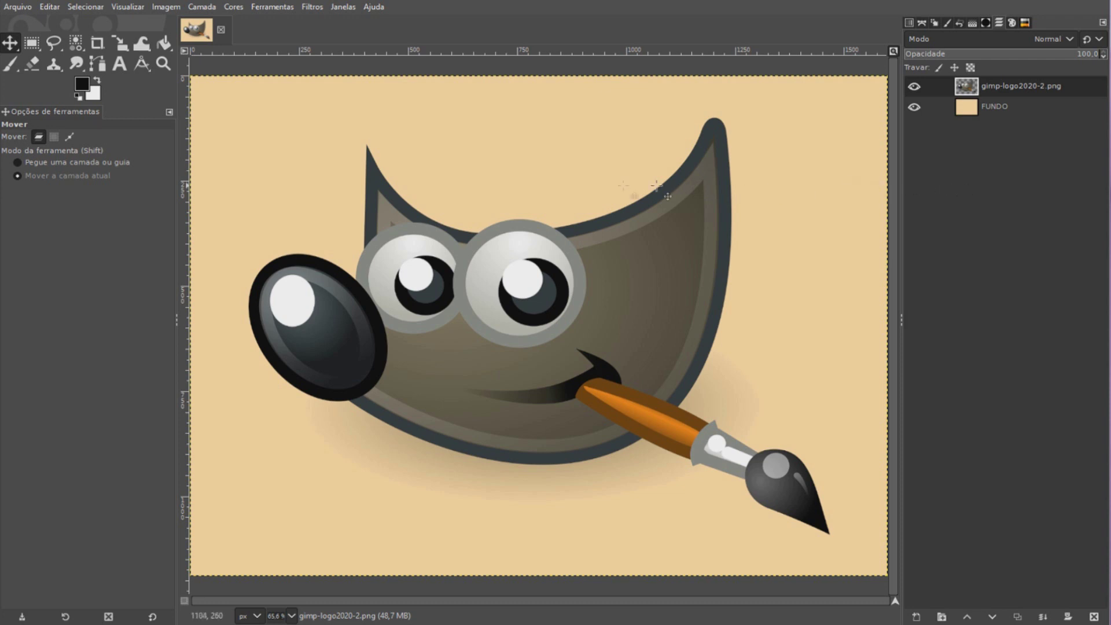
{"action": "left_click", "coordinate": [309, 12]}
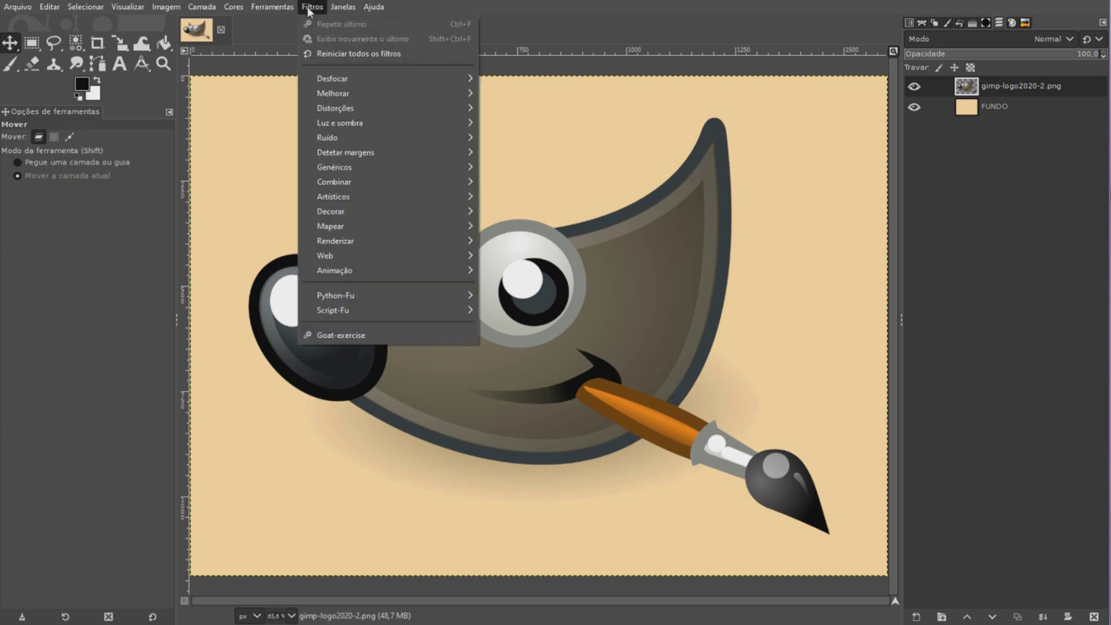
{"action": "mouse_move", "coordinate": [332, 78]}
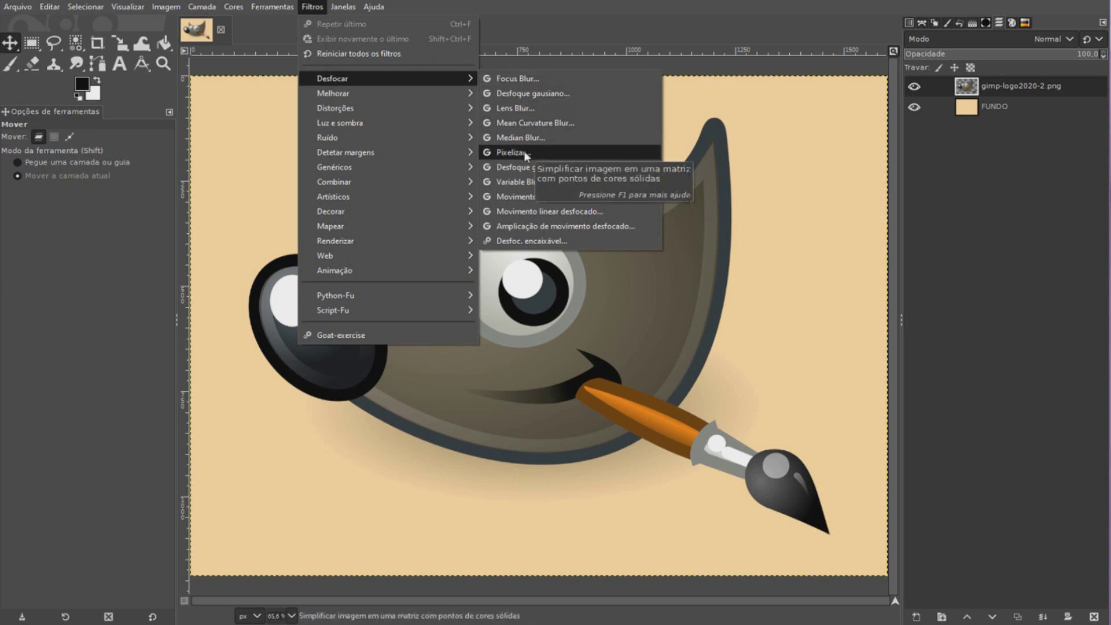
{"action": "left_click", "coordinate": [523, 151]}
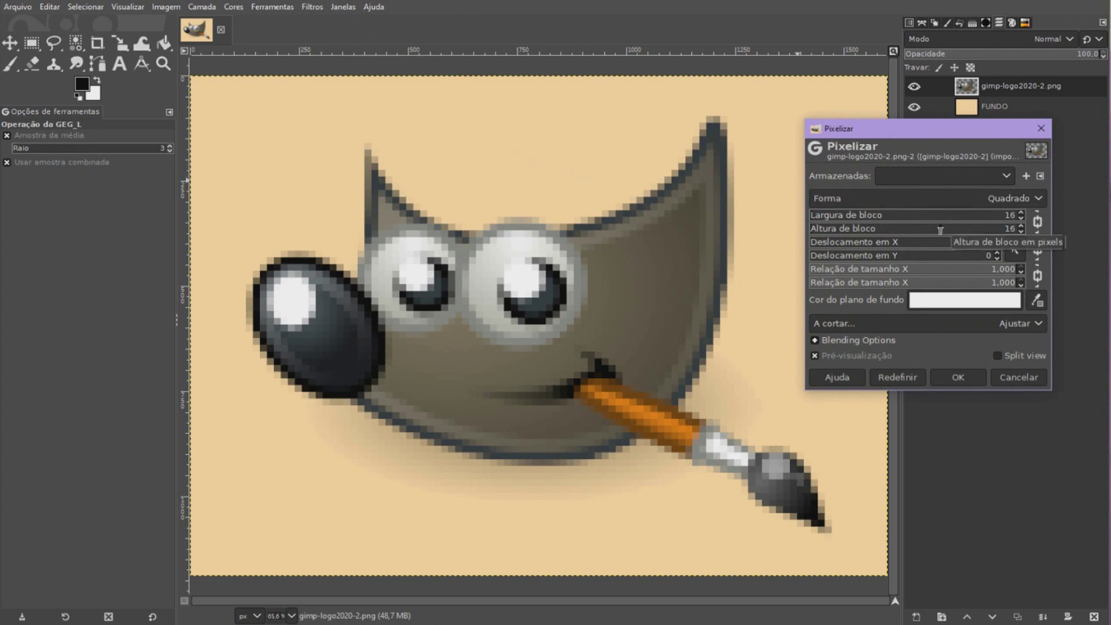
Toggle the Pixelize preview off and on, enable split view, and reposition the divider.
{"action": "left_click", "coordinate": [815, 355]}
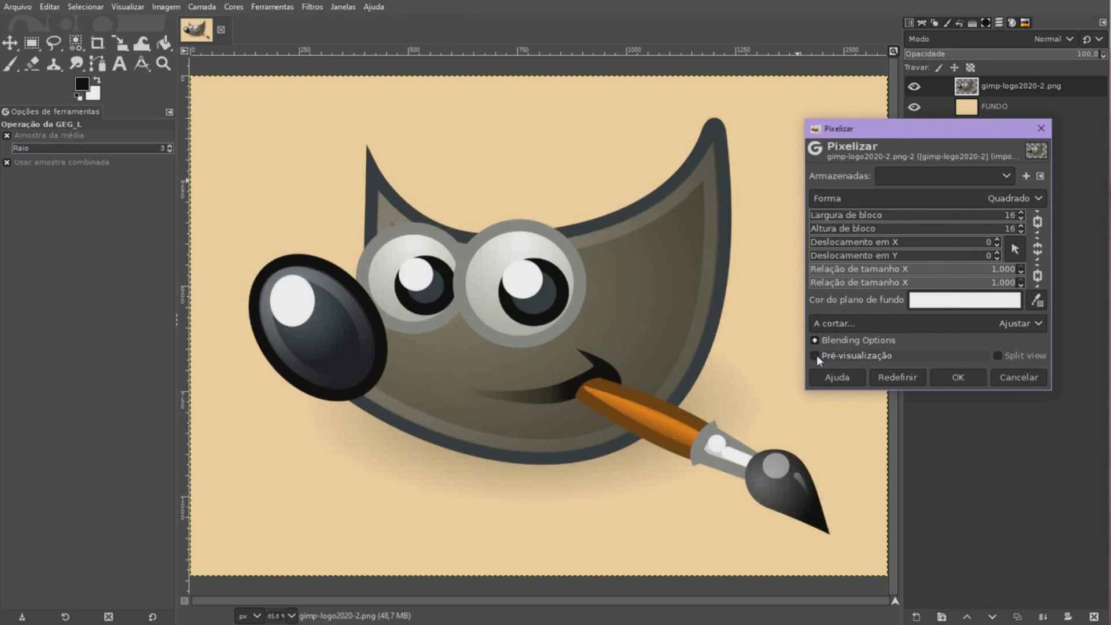
{"action": "left_click", "coordinate": [817, 356]}
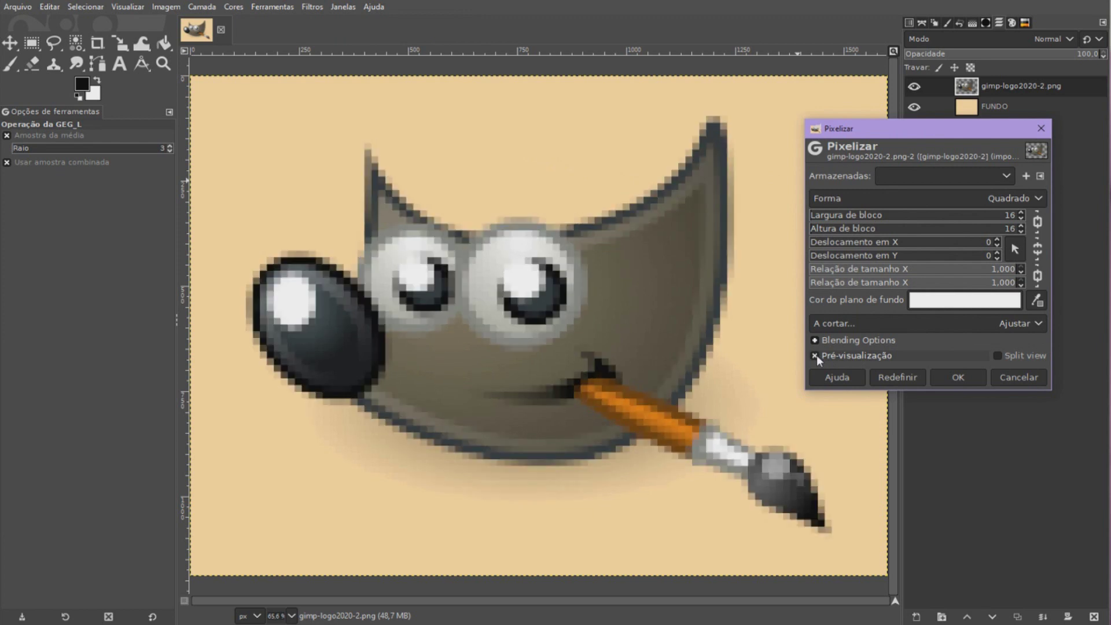
{"action": "left_click", "coordinate": [998, 355]}
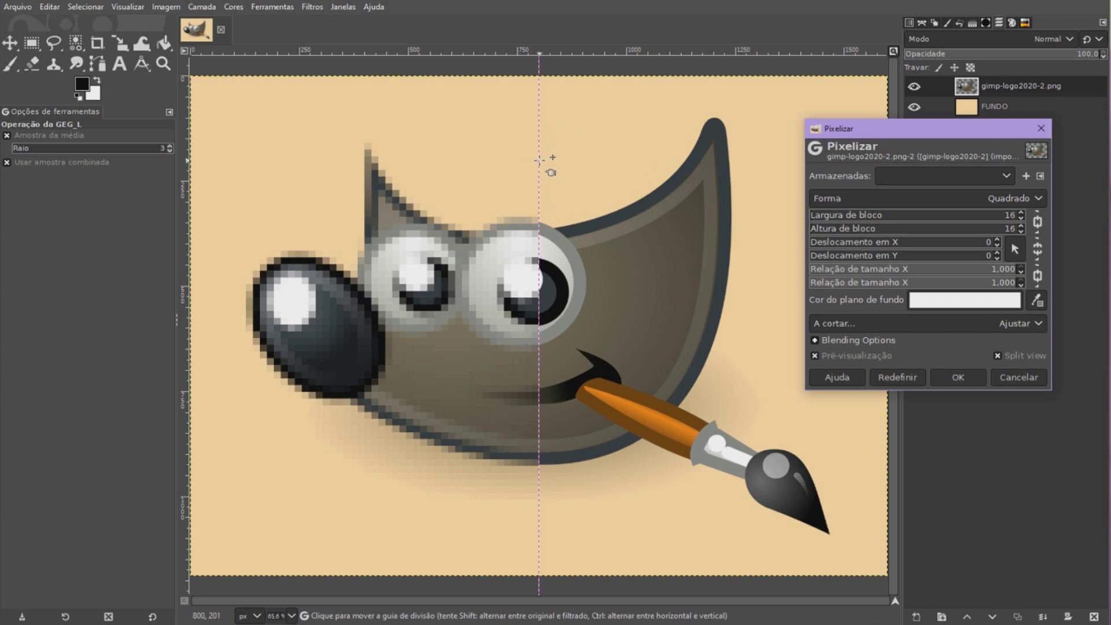
{"action": "left_click", "coordinate": [538, 159]}
{"action": "mouse_move", "coordinate": [538, 159]}
{"action": "left_mouse_down"}
{"action": "mouse_move", "coordinate": [752, 173]}
{"action": "mouse_move", "coordinate": [520, 164]}
{"action": "mouse_move", "coordinate": [256, 178]}
{"action": "mouse_move", "coordinate": [540, 192]}
{"action": "left_mouse_up"}
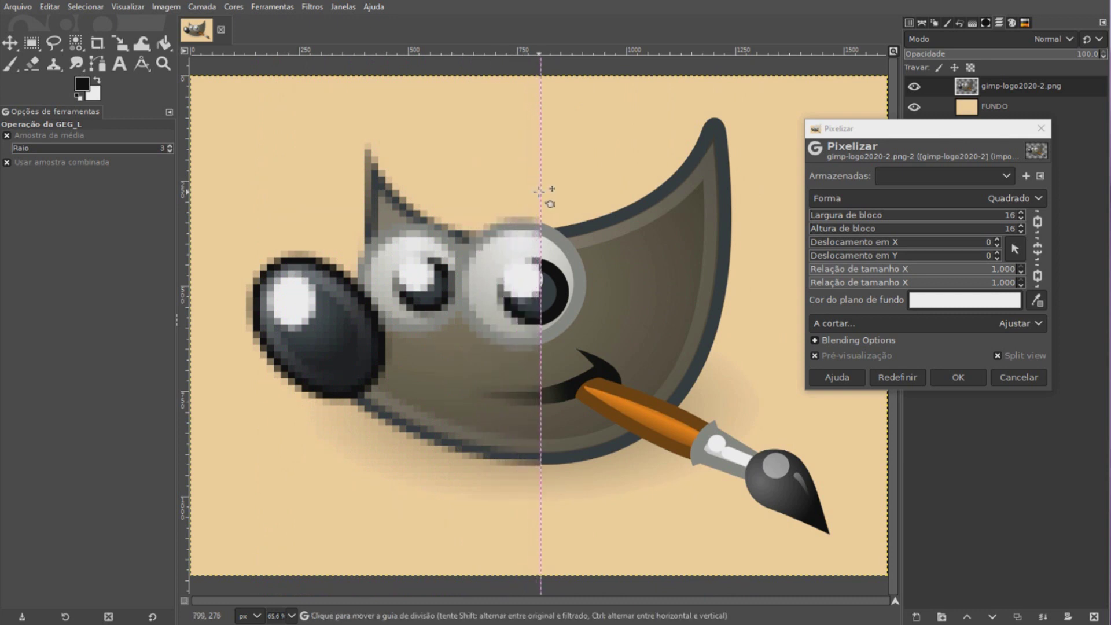
{"action": "left_click_drag", "start_coordinate": [539, 191], "coordinate": [540, 191]}
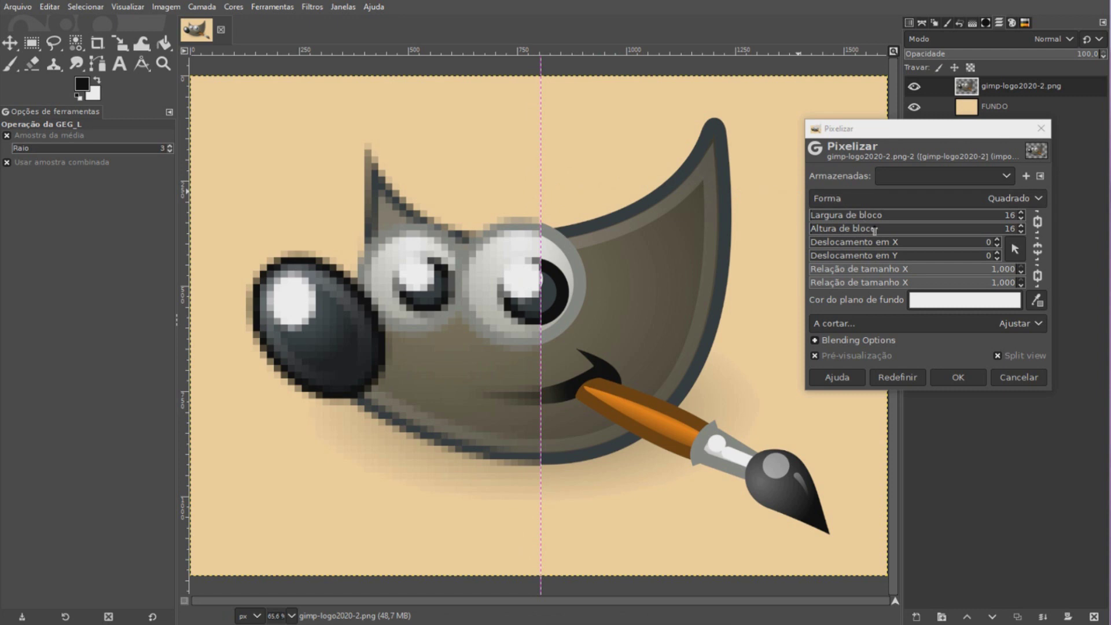
Adjust the Pixelize block size up and down to settle on 20, then move the dialog aside.
{"action": "left_click", "coordinate": [1022, 213]}
{"action": "left_click", "coordinate": [1022, 213]}
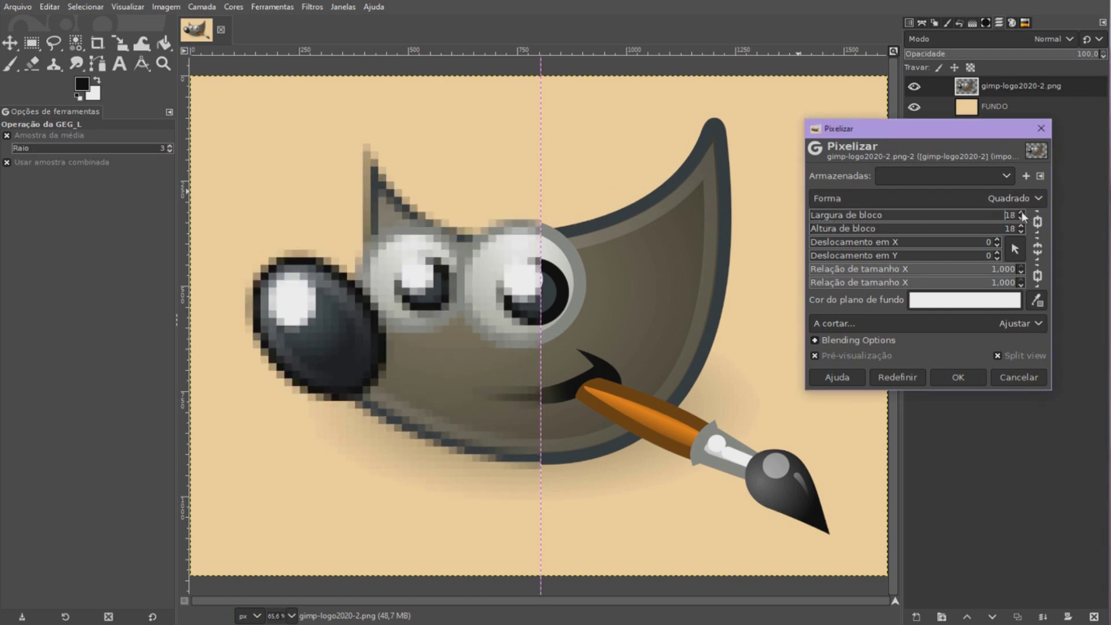
{"action": "left_click", "coordinate": [1022, 213]}
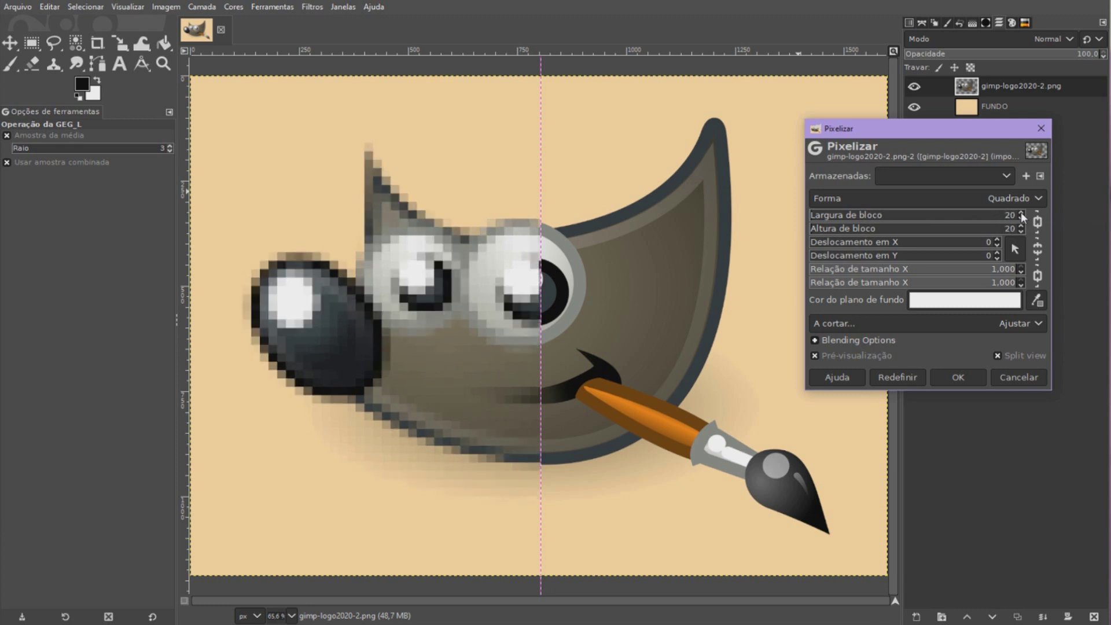
{"action": "left_click", "coordinate": [1022, 213]}
{"action": "left_click", "coordinate": [1022, 213]}
{"action": "left_click", "coordinate": [1021, 213]}
{"action": "left_click", "coordinate": [1022, 213]}
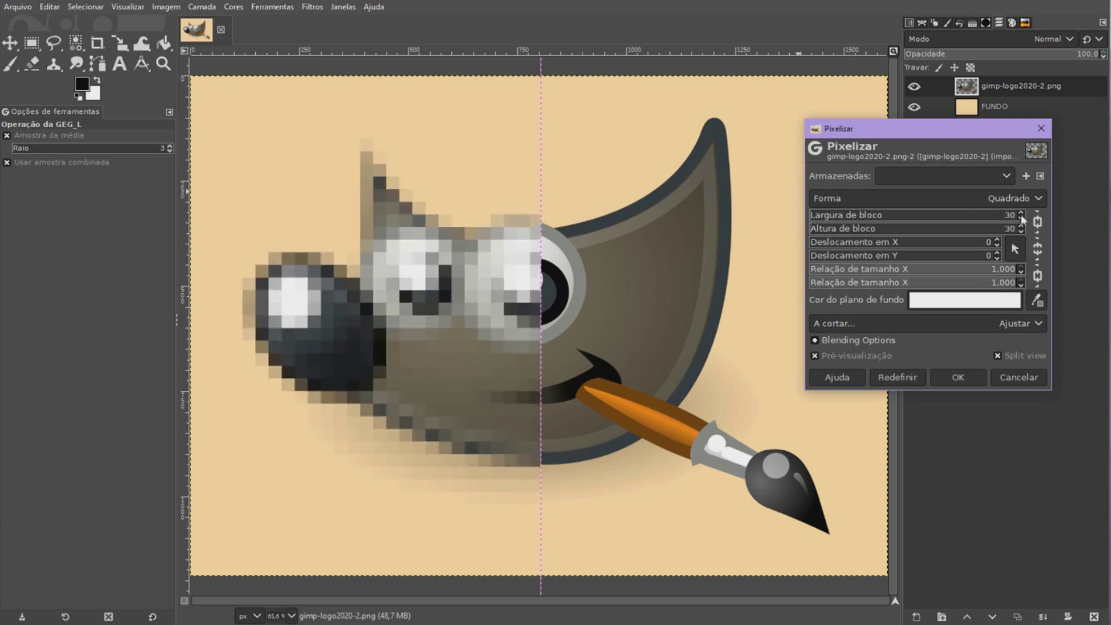
{"action": "left_click", "coordinate": [1021, 230]}
{"action": "left_click", "coordinate": [1021, 231]}
{"action": "left_click", "coordinate": [1020, 231]}
{"action": "left_click", "coordinate": [1021, 231]}
{"action": "left_click", "coordinate": [1021, 230]}
{"action": "left_click", "coordinate": [1021, 231]}
{"action": "left_click", "coordinate": [1021, 230]}
{"action": "left_click", "coordinate": [1021, 230]}
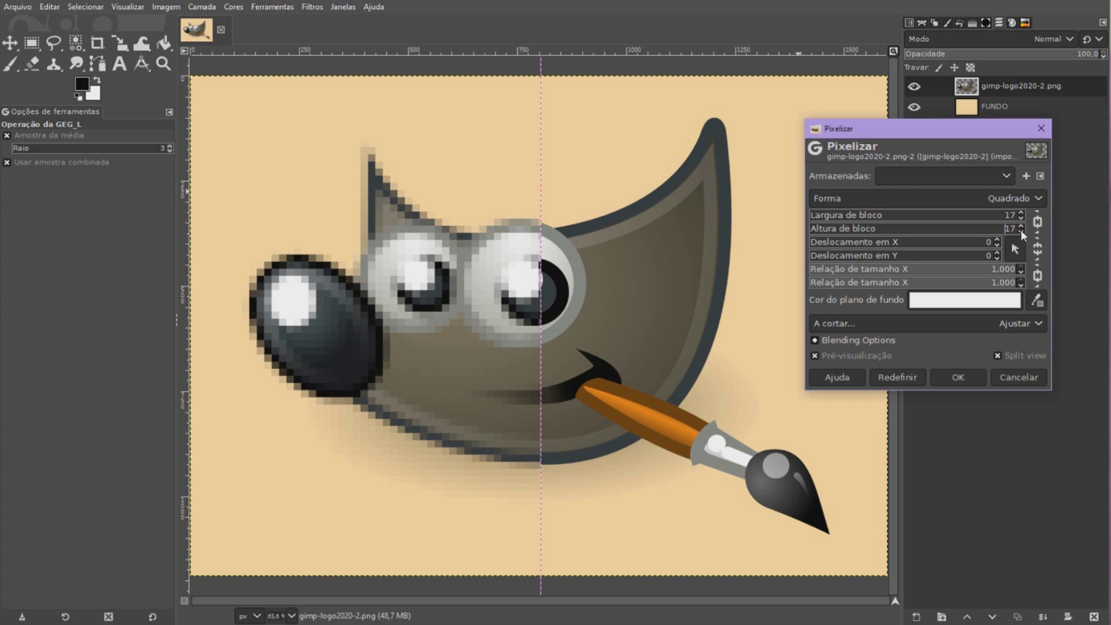
{"action": "left_click", "coordinate": [1021, 226]}
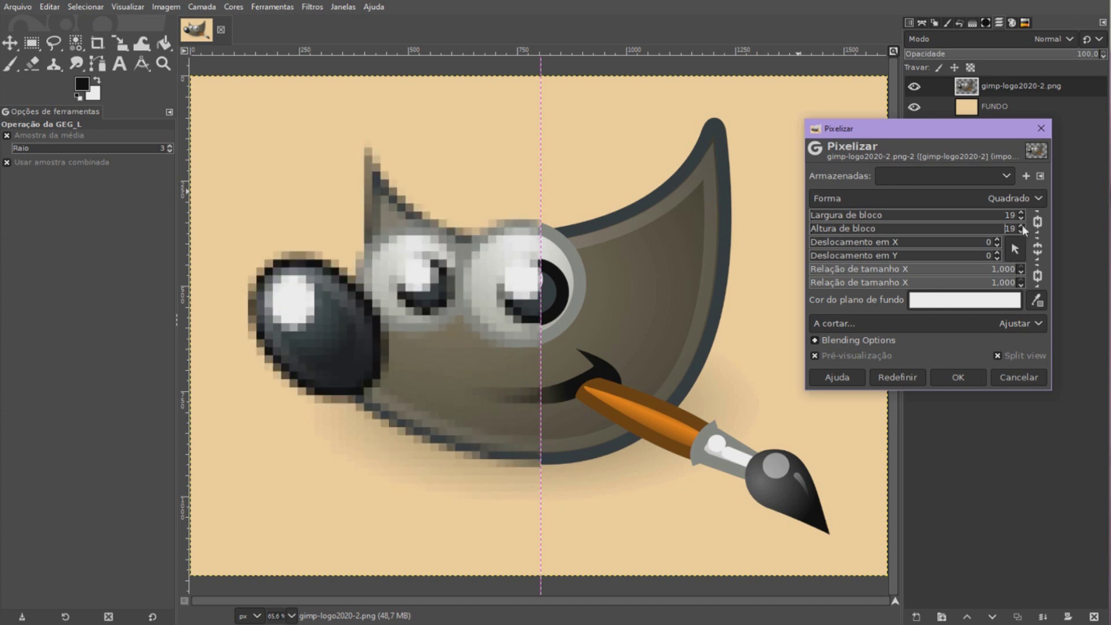
{"action": "left_click", "coordinate": [1021, 226]}
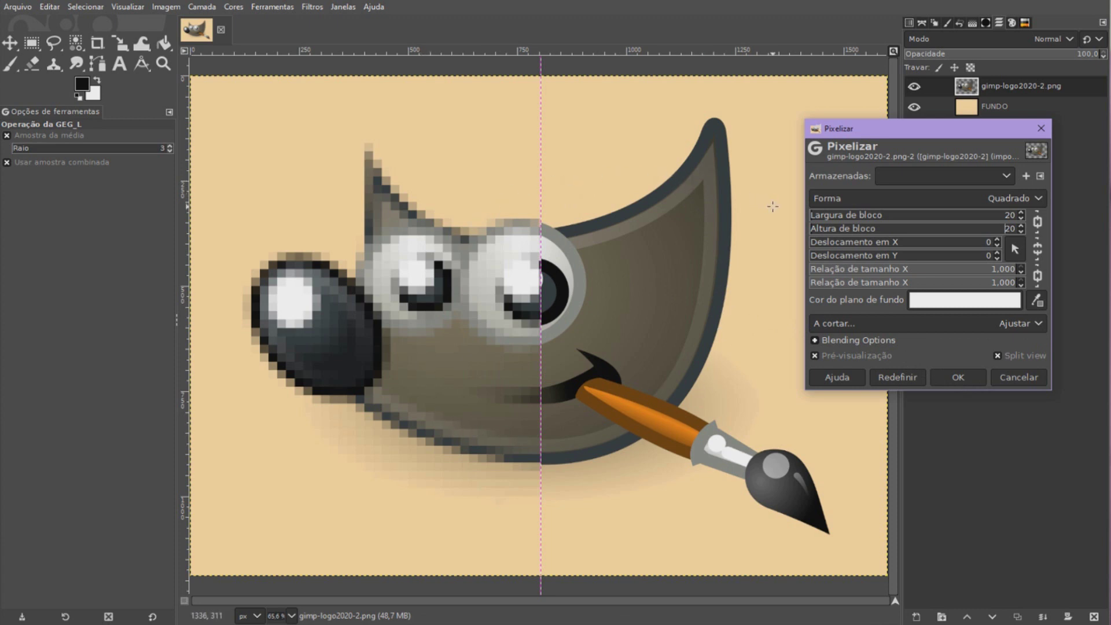
{"action": "left_click_drag", "start_coordinate": [900, 131], "coordinate": [996, 129]}
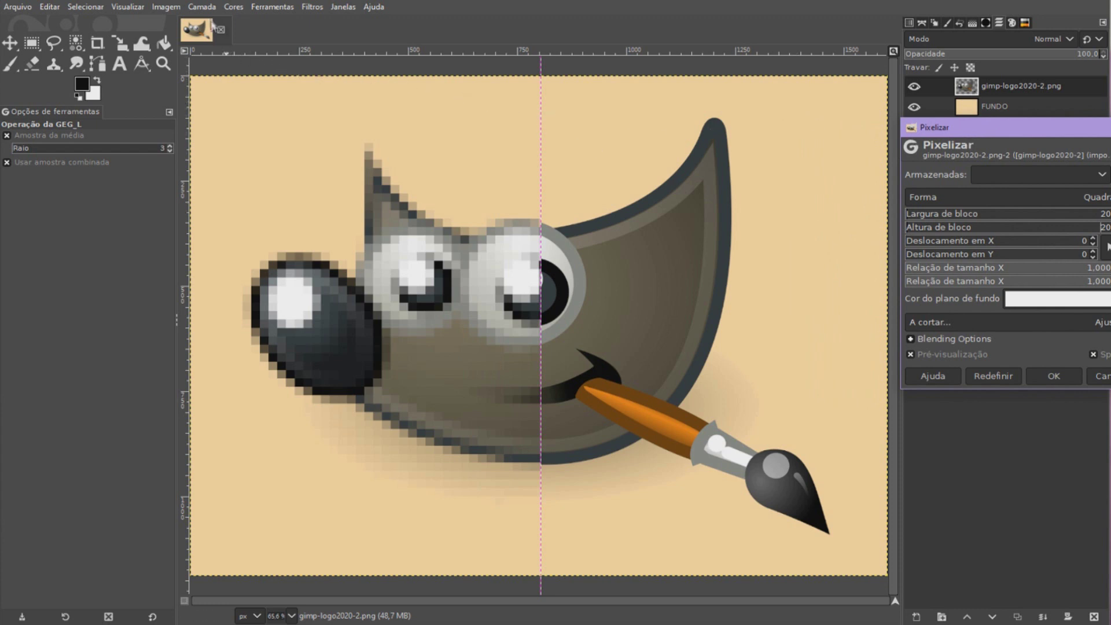
Create a new layer 'Visível' from the visible split preview.
{"action": "left_click", "coordinate": [201, 6]}
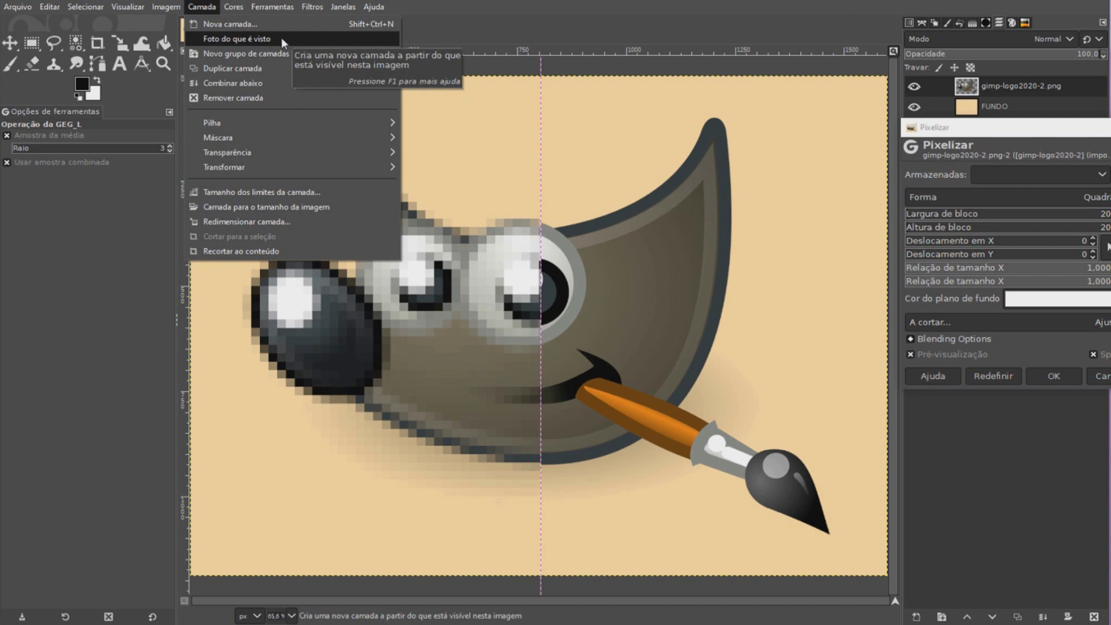
{"action": "left_click", "coordinate": [281, 37]}
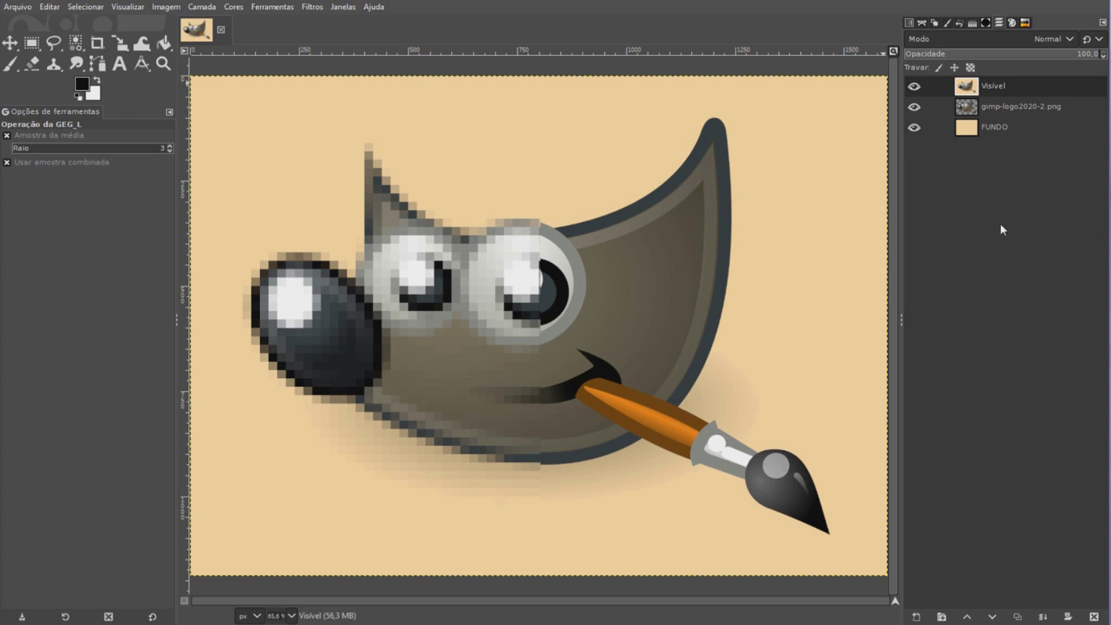
Link the Visível layer, drag it below FUNDO, and select gimp-logo2020-2.png.
{"action": "left_click", "coordinate": [914, 86]}
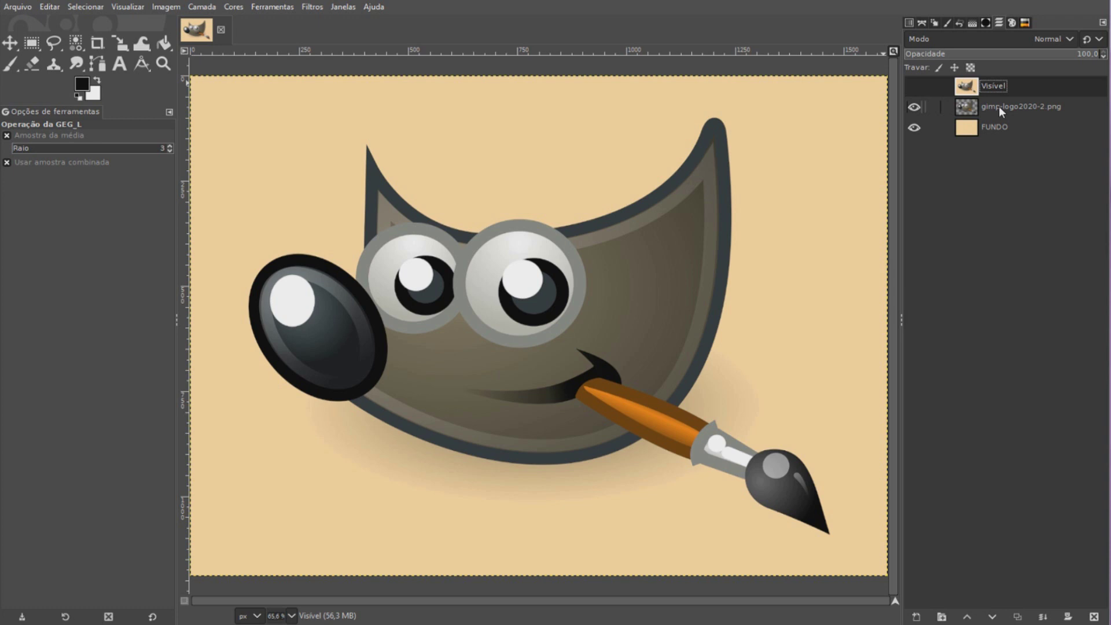
{"action": "left_click", "coordinate": [918, 86]}
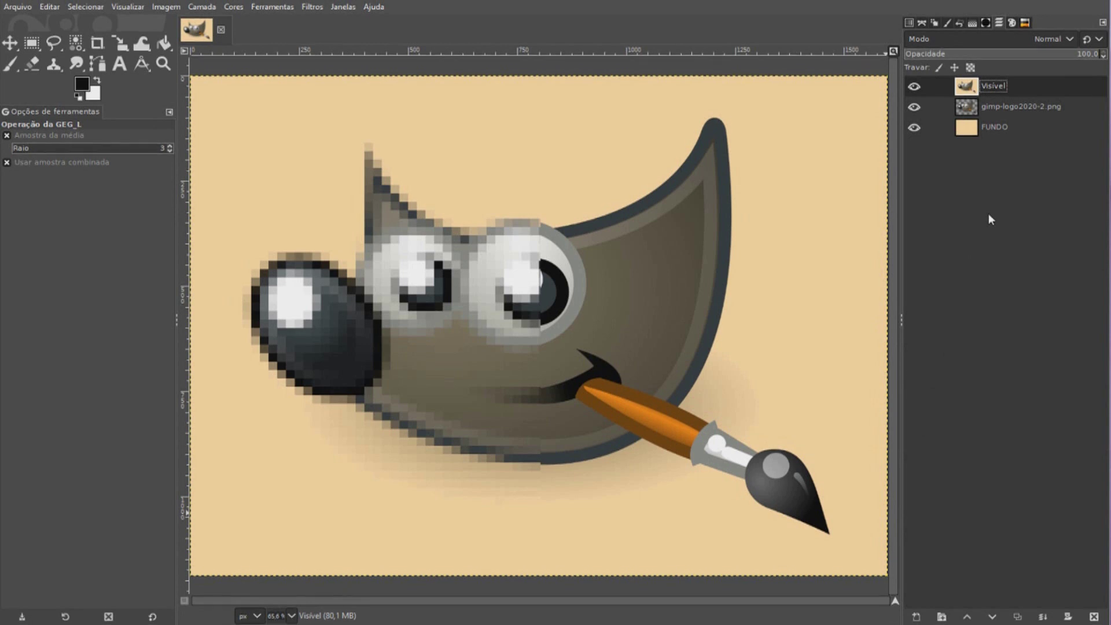
{"action": "left_click", "coordinate": [934, 86]}
{"action": "left_click_drag", "start_coordinate": [1014, 86], "coordinate": [1019, 140]}
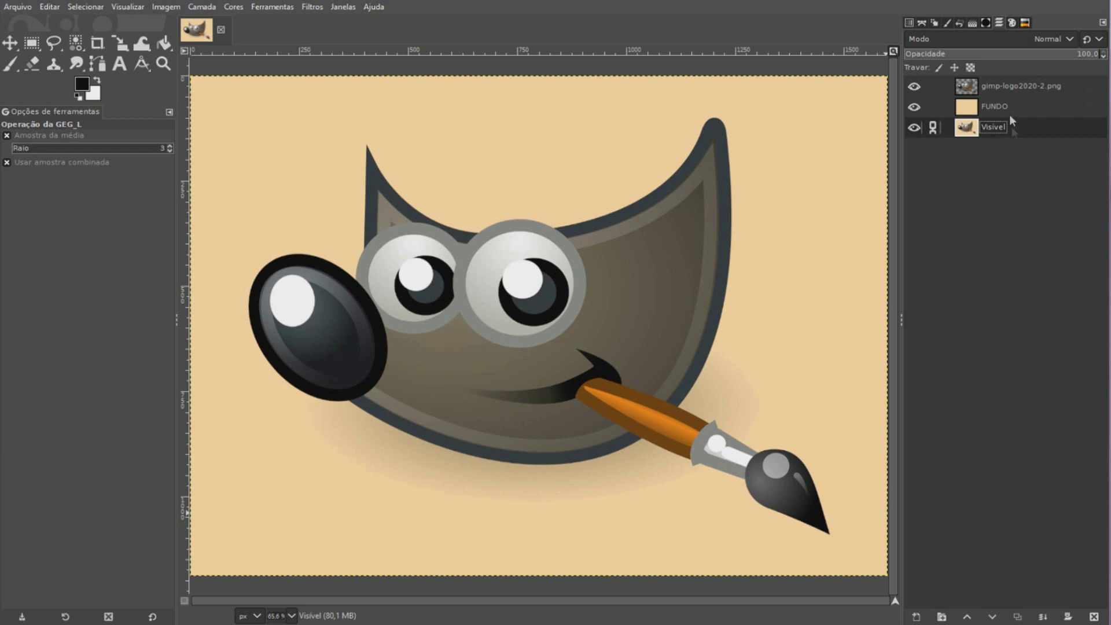
{"action": "left_click", "coordinate": [1005, 90]}
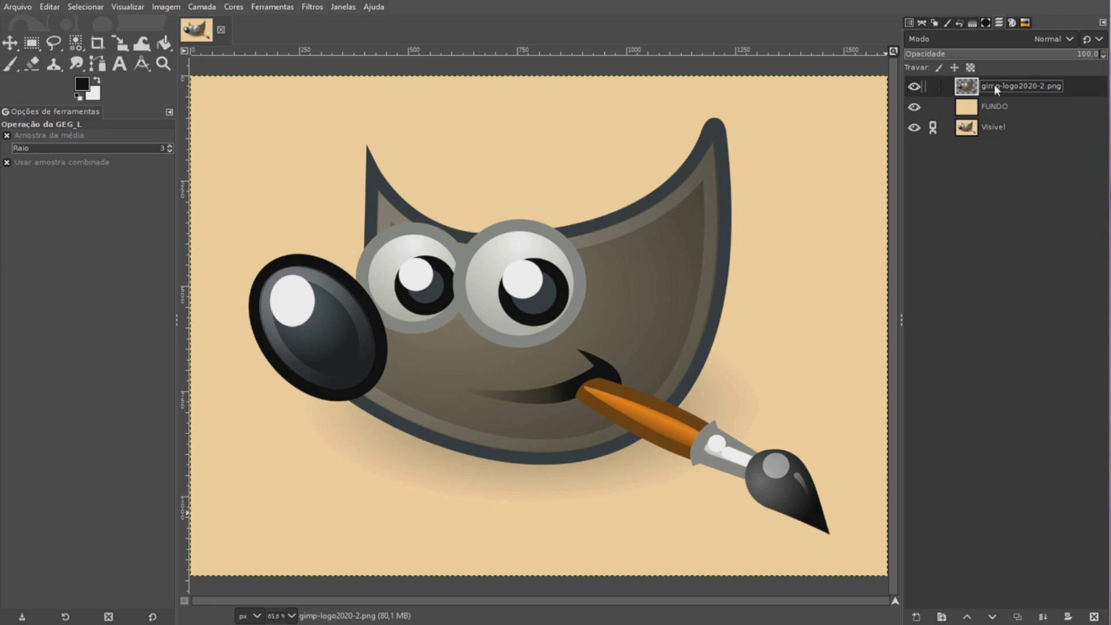
Duplicate the gimp-logo2020-2.png layer, creating 'cópia de gimp-logo2020-2.png', and open the Filters menu.
{"action": "right_click", "coordinate": [996, 88]}
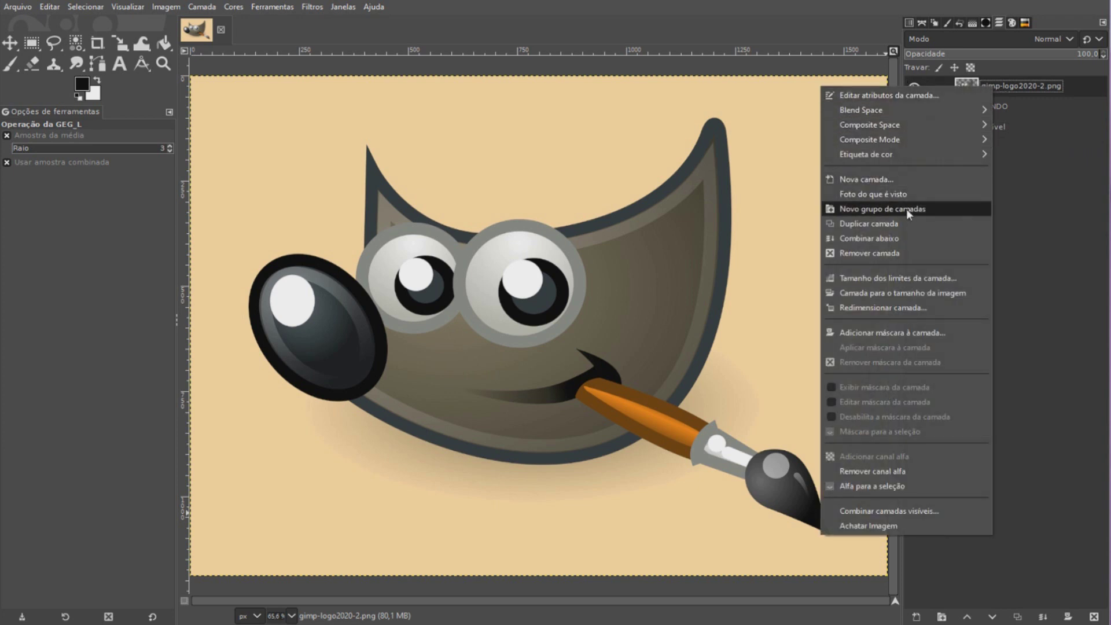
{"action": "left_click", "coordinate": [901, 224]}
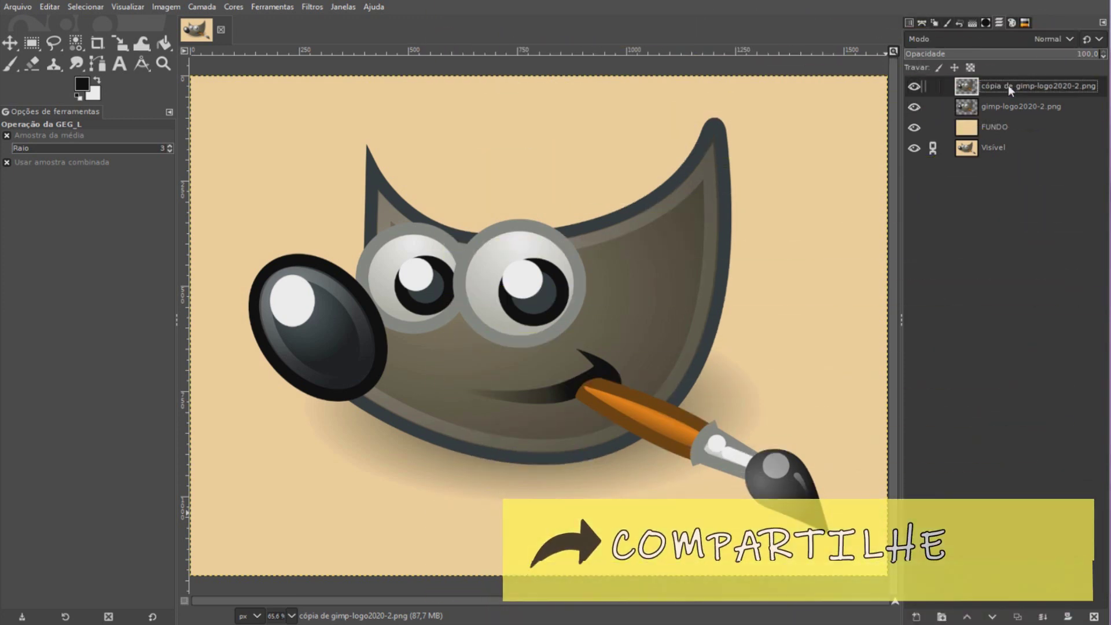
{"action": "left_click", "coordinate": [313, 7]}
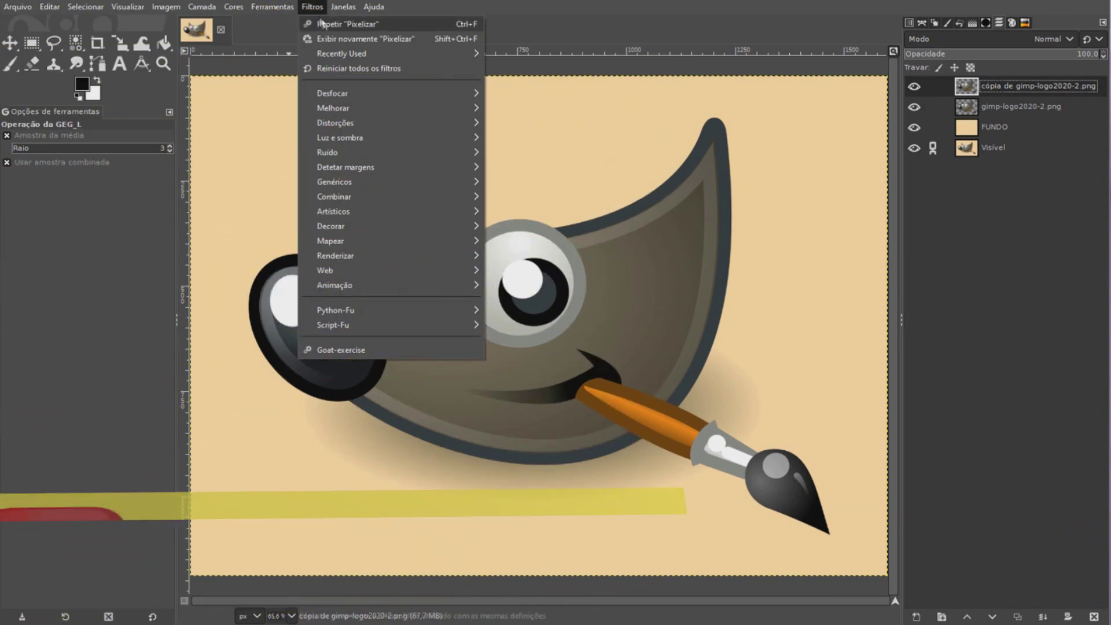
{"action": "mouse_move", "coordinate": [332, 92]}
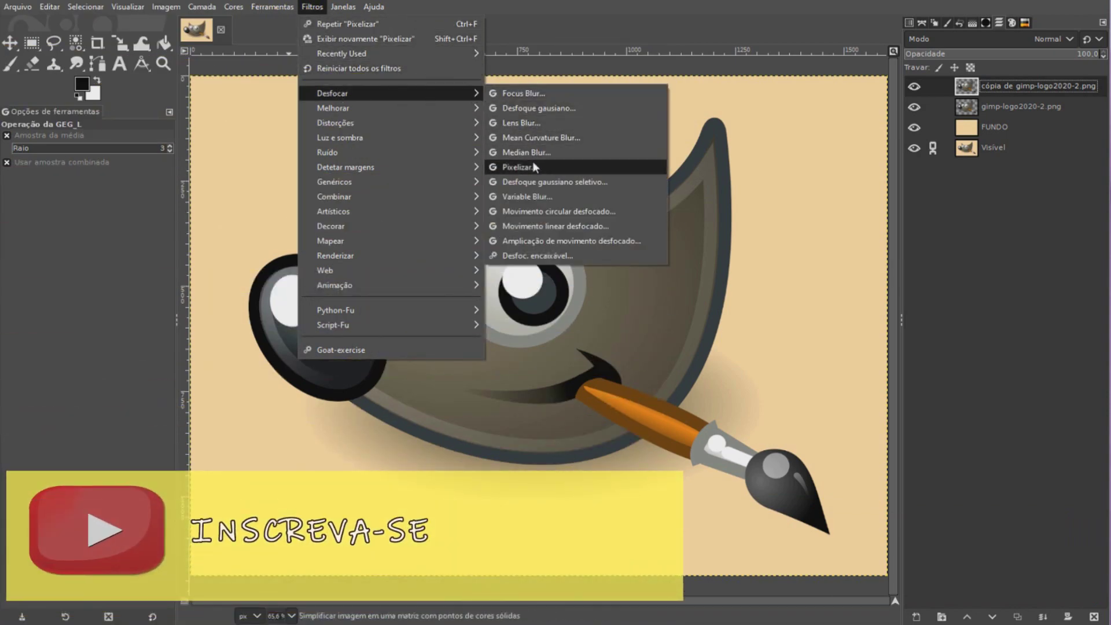
Apply Pixelize with 20 × 20 pixel blocks to the copied logo layer.
{"action": "left_click", "coordinate": [532, 167]}
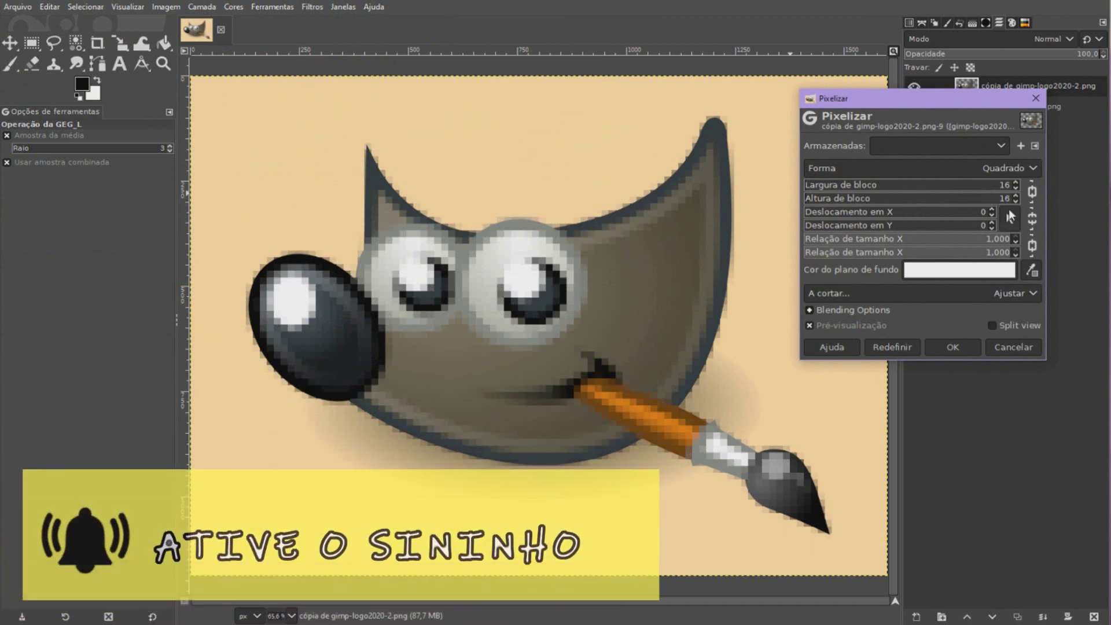
{"action": "scroll", "coordinate": [1017, 184], "scroll_direction": "up", "scroll_amount": 3}
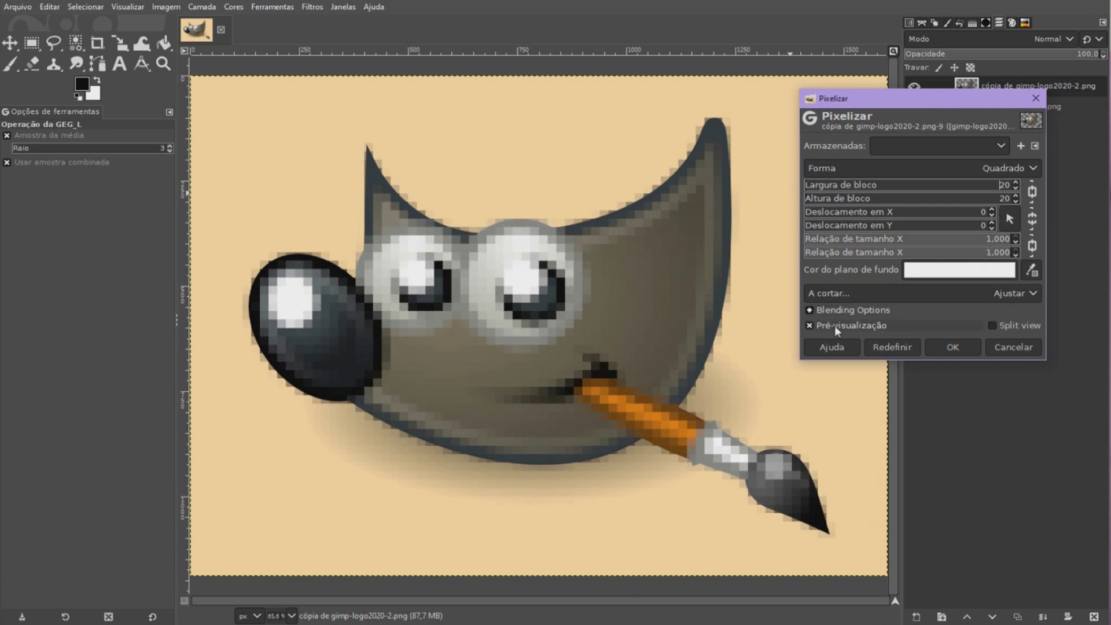
{"action": "left_click", "coordinate": [993, 326]}
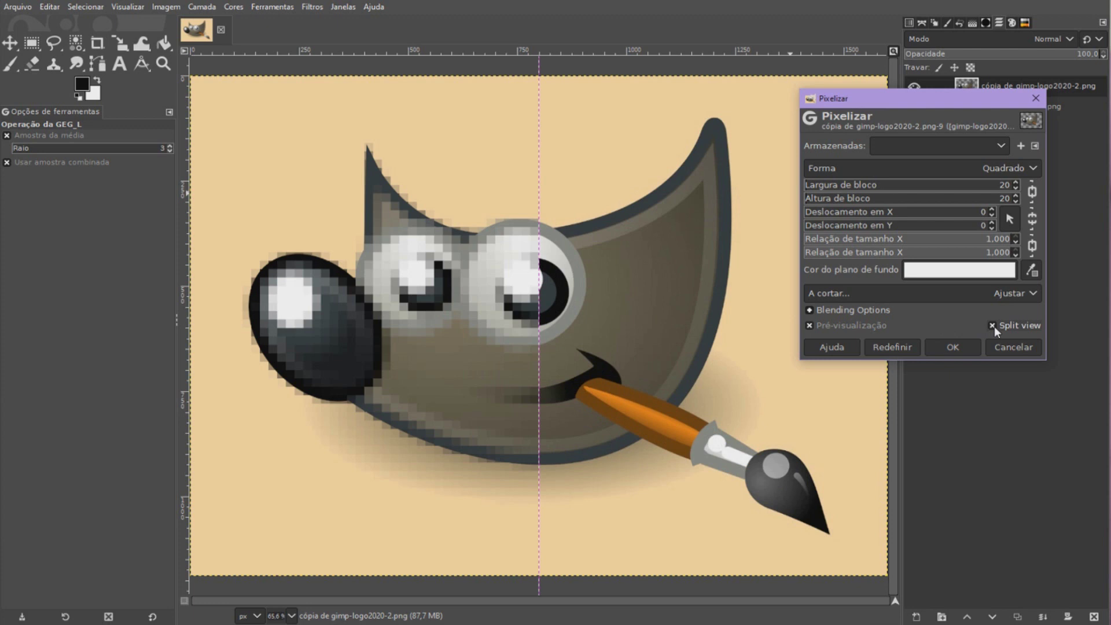
{"action": "left_click_drag", "start_coordinate": [924, 101], "coordinate": [972, 84]}
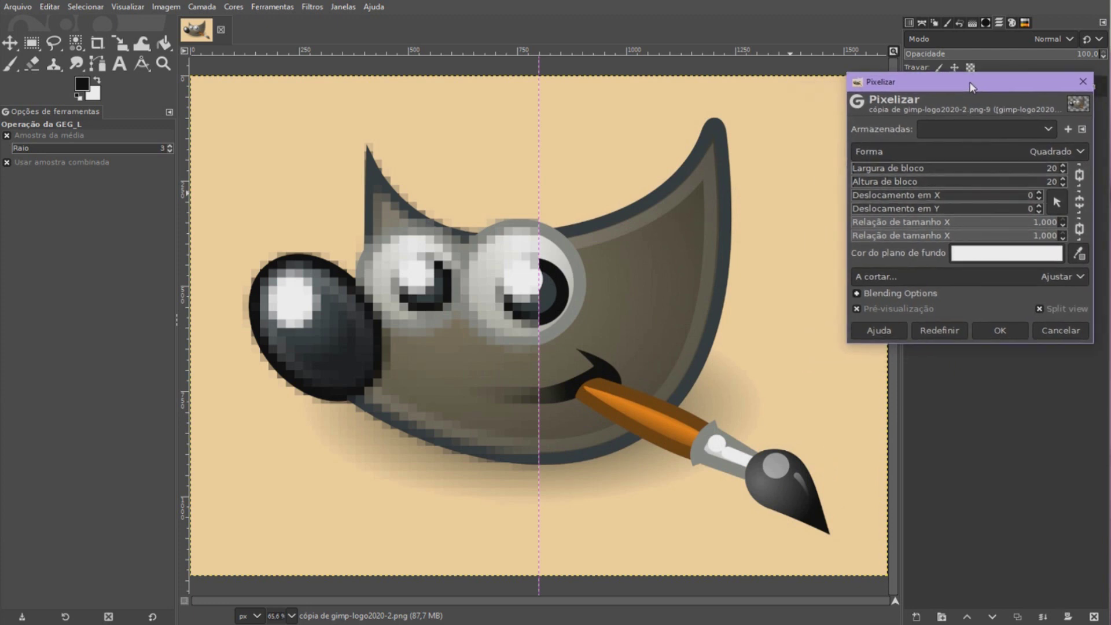
{"action": "left_click", "coordinate": [1001, 329]}
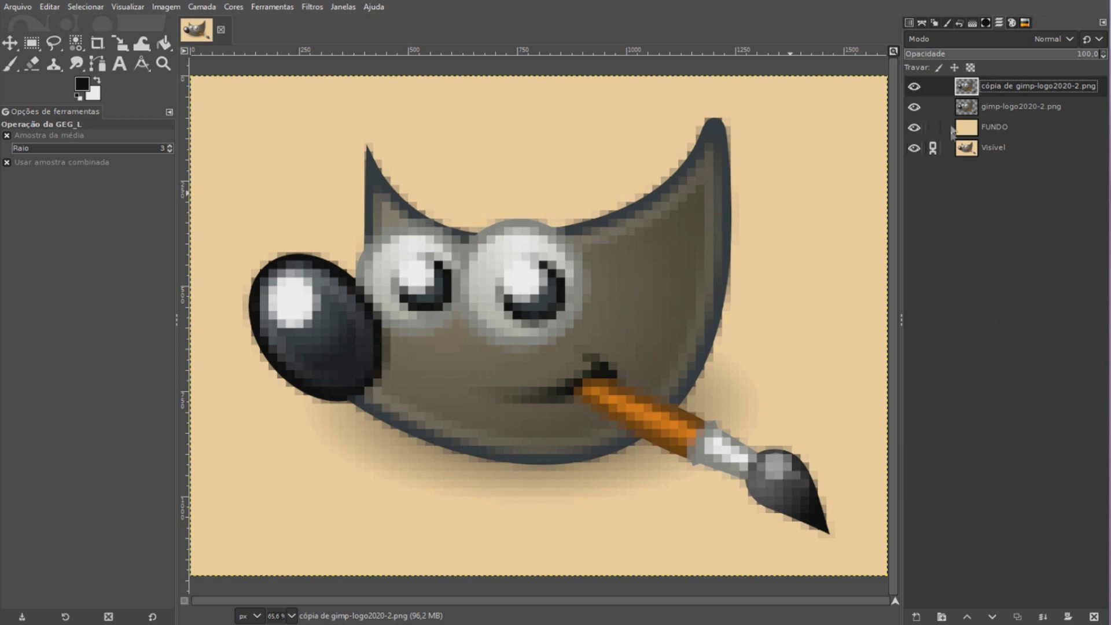
{"action": "left_click", "coordinate": [914, 87]}
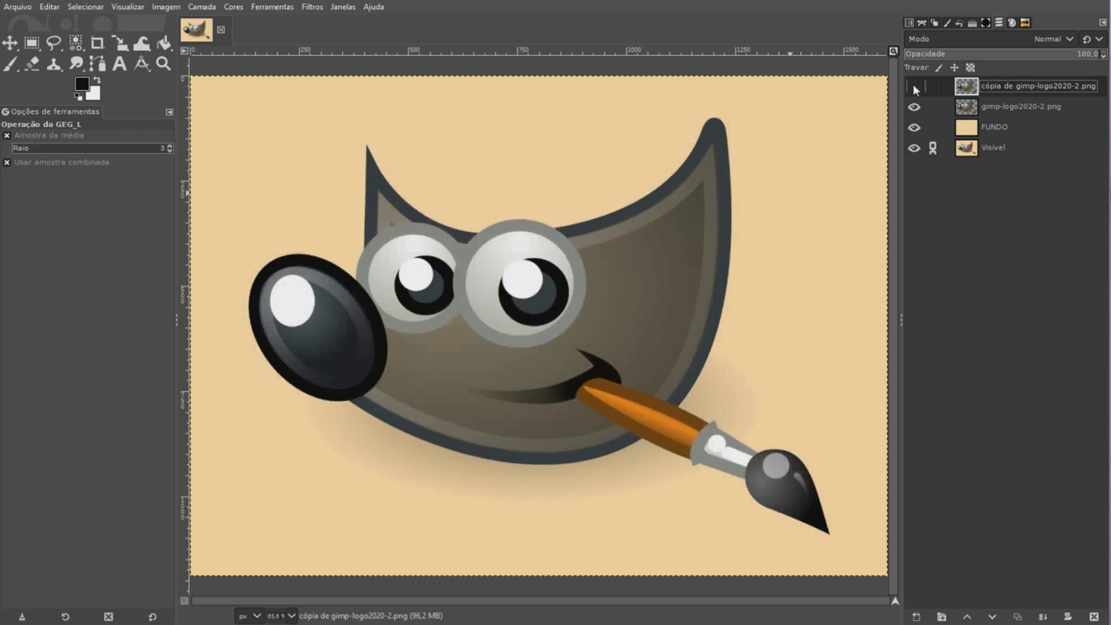
{"action": "left_click", "coordinate": [913, 87]}
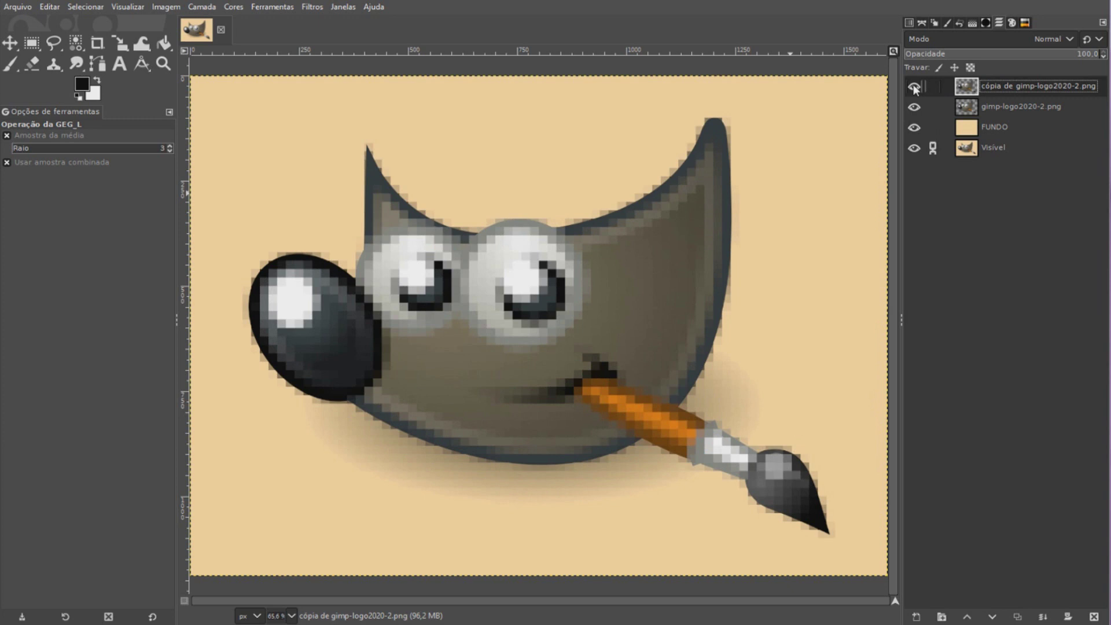
{"action": "left_click", "coordinate": [914, 88]}
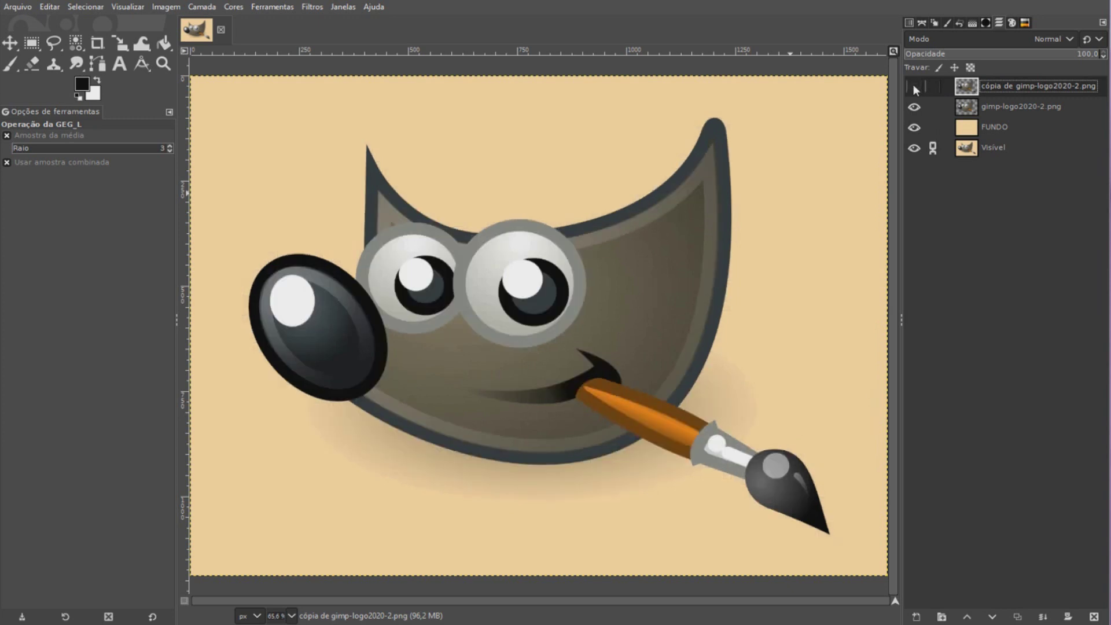
{"action": "left_click", "coordinate": [914, 88]}
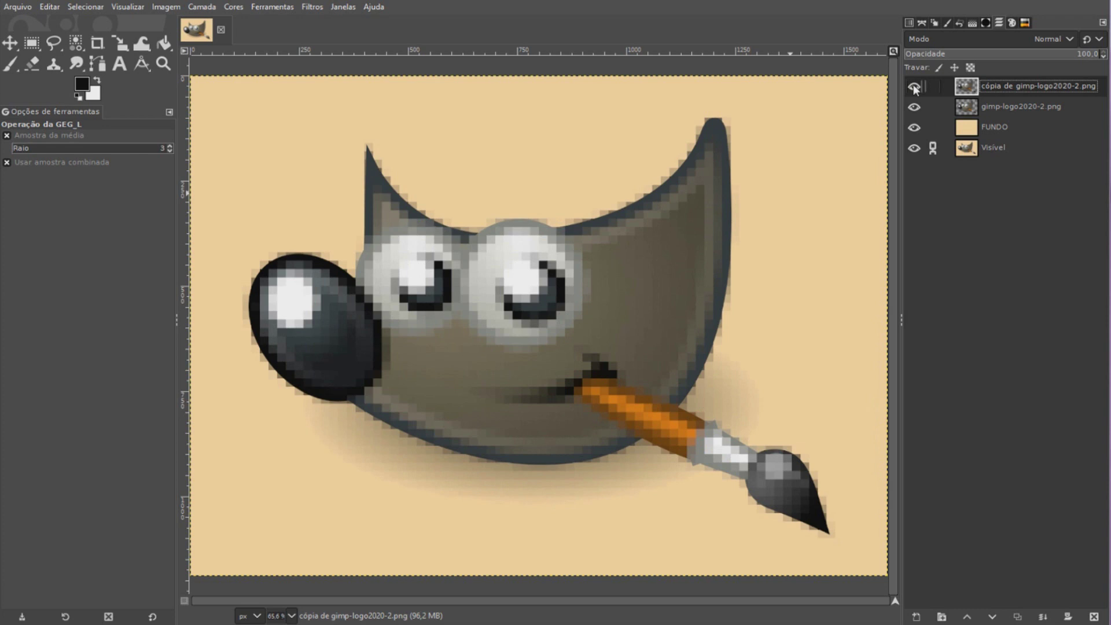
{"action": "left_click", "coordinate": [914, 88]}
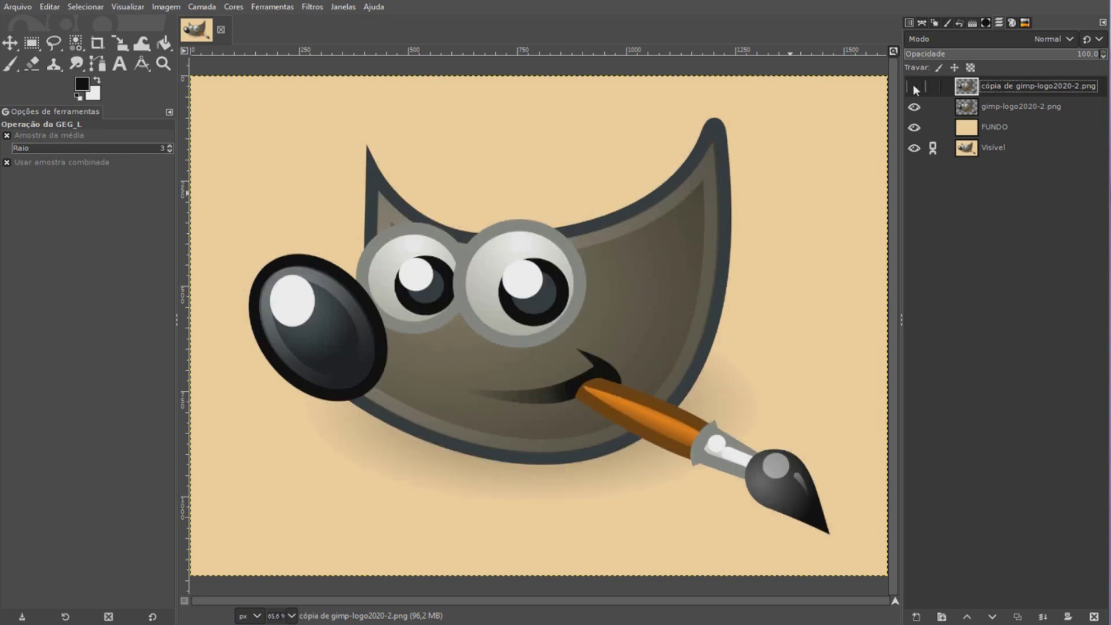
{"action": "left_click", "coordinate": [914, 88]}
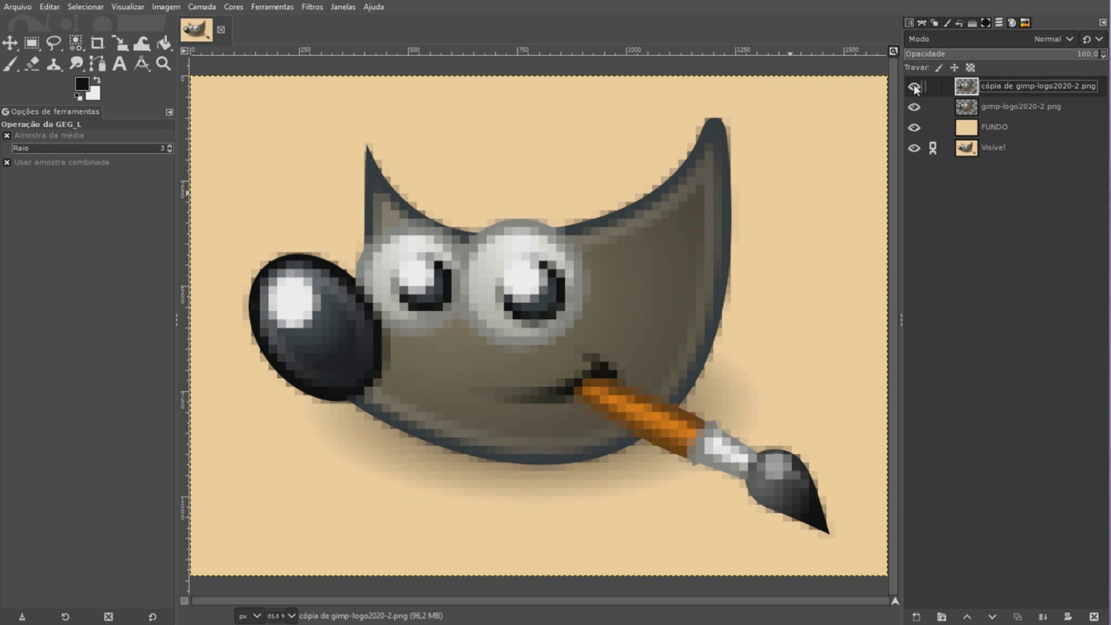
{"action": "left_click", "coordinate": [914, 88]}
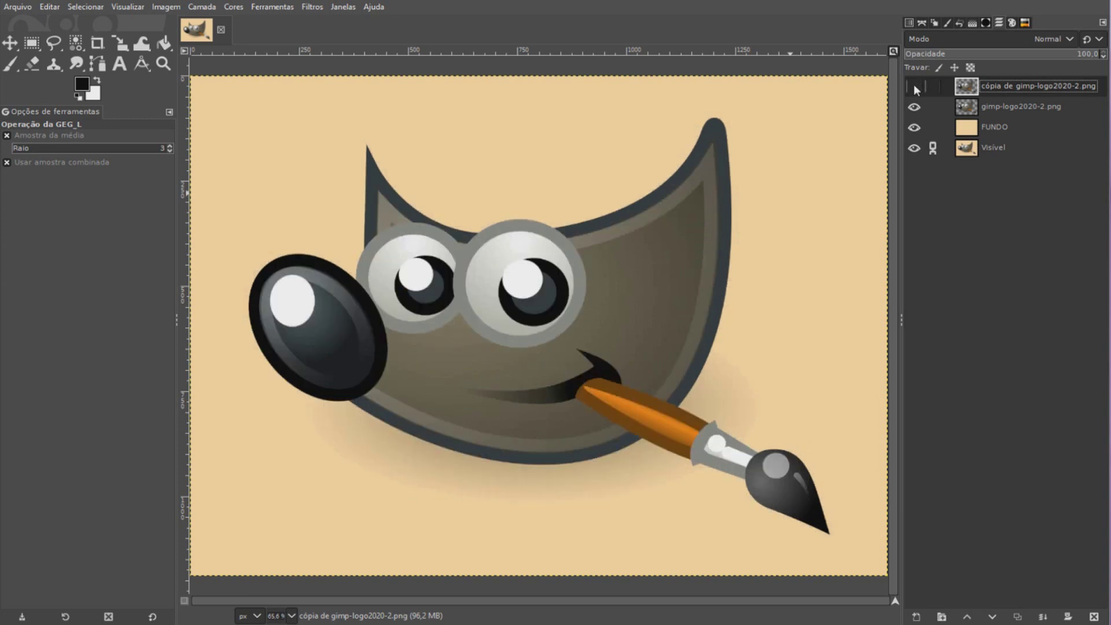
{"action": "left_click", "coordinate": [914, 88]}
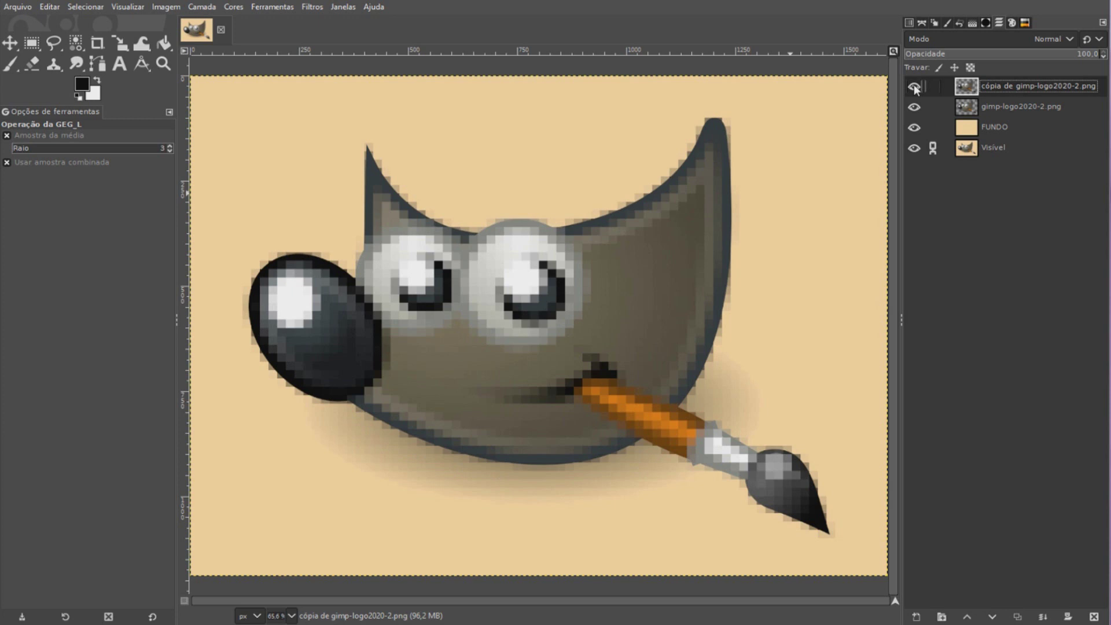
{"action": "left_click", "coordinate": [914, 87]}
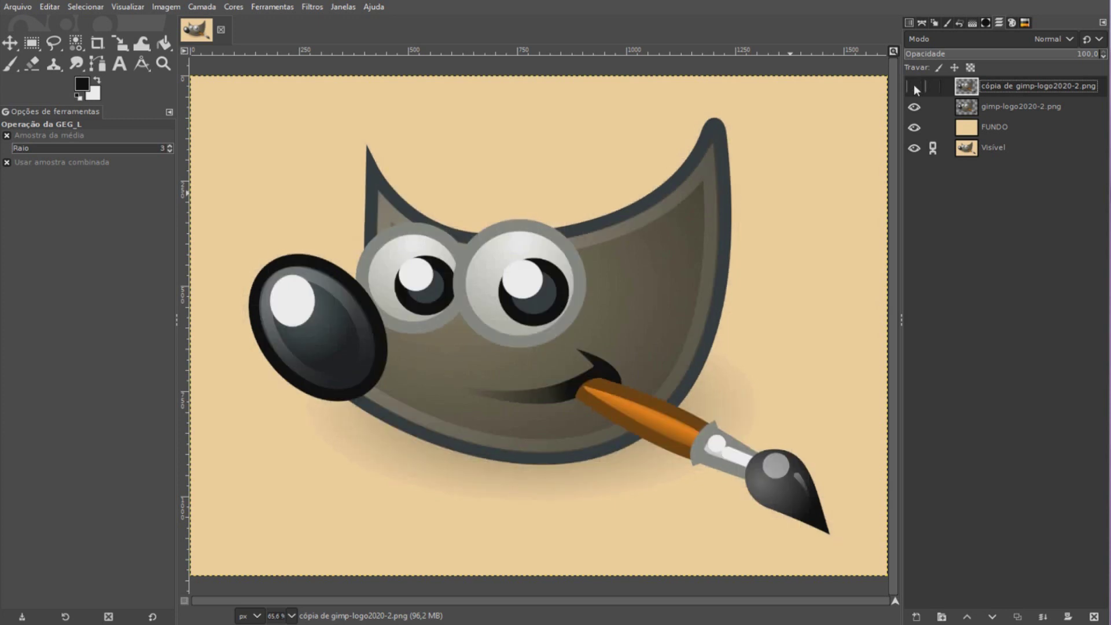
{"action": "left_click", "coordinate": [914, 88]}
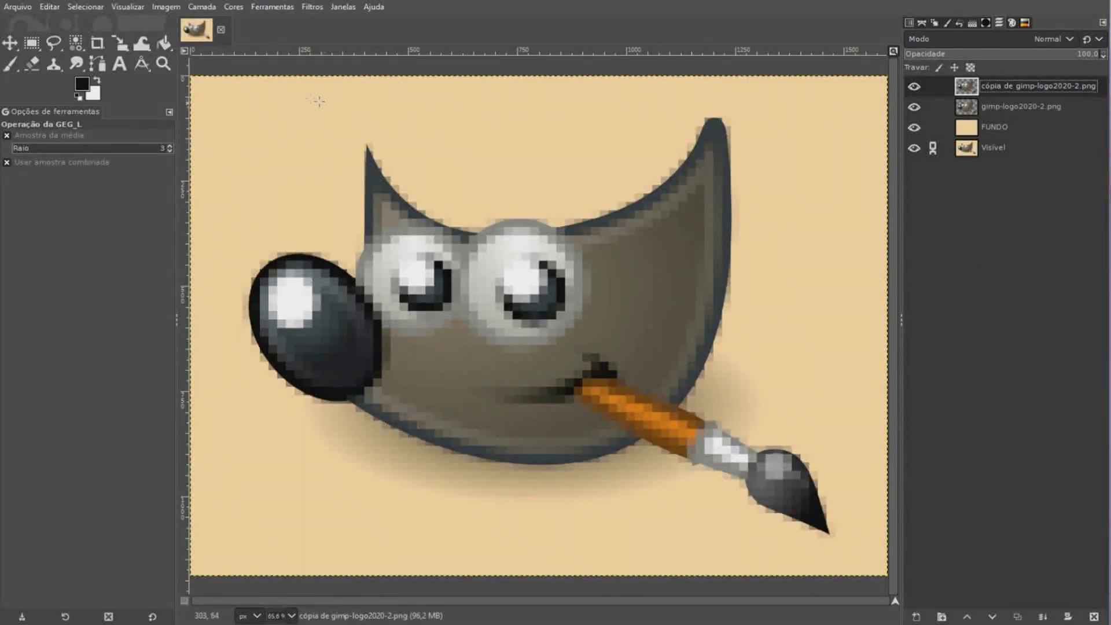
Create a new layer from visible and rename it 'Visível PIXELS'.
{"action": "left_click", "coordinate": [202, 7]}
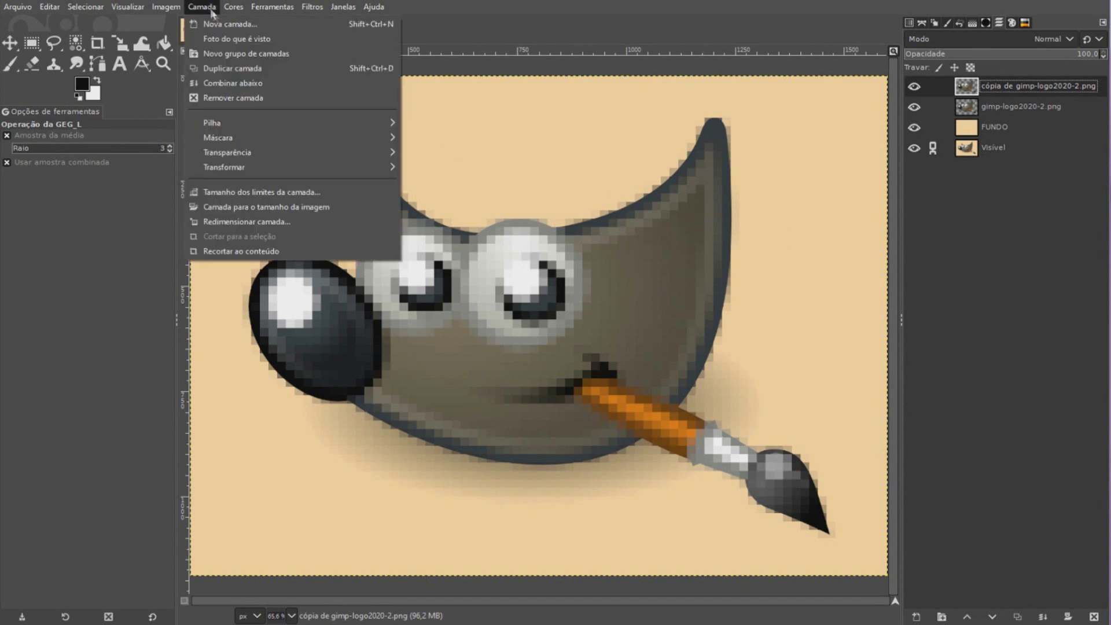
{"action": "left_click", "coordinate": [232, 38]}
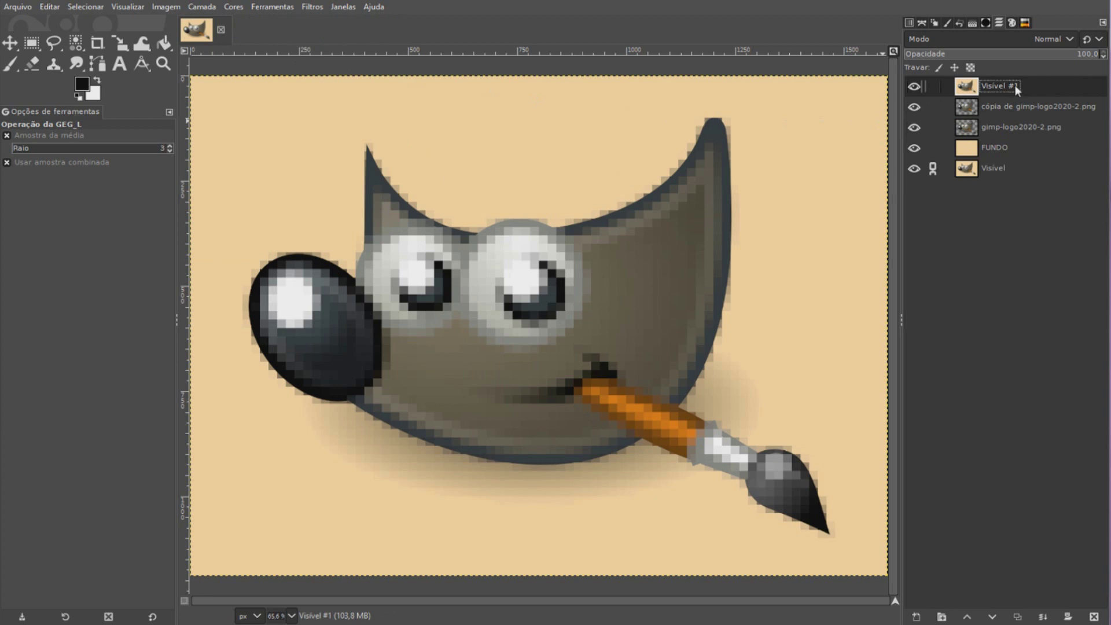
{"action": "double_click", "coordinate": [1014, 85]}
{"action": "key", "text": "End"}
{"action": "key", "text": "BackSpace"}
{"action": "key", "text": "BackSpace"}
{"action": "type", "text": "PIXELS"}
{"action": "key", "text": "Return"}
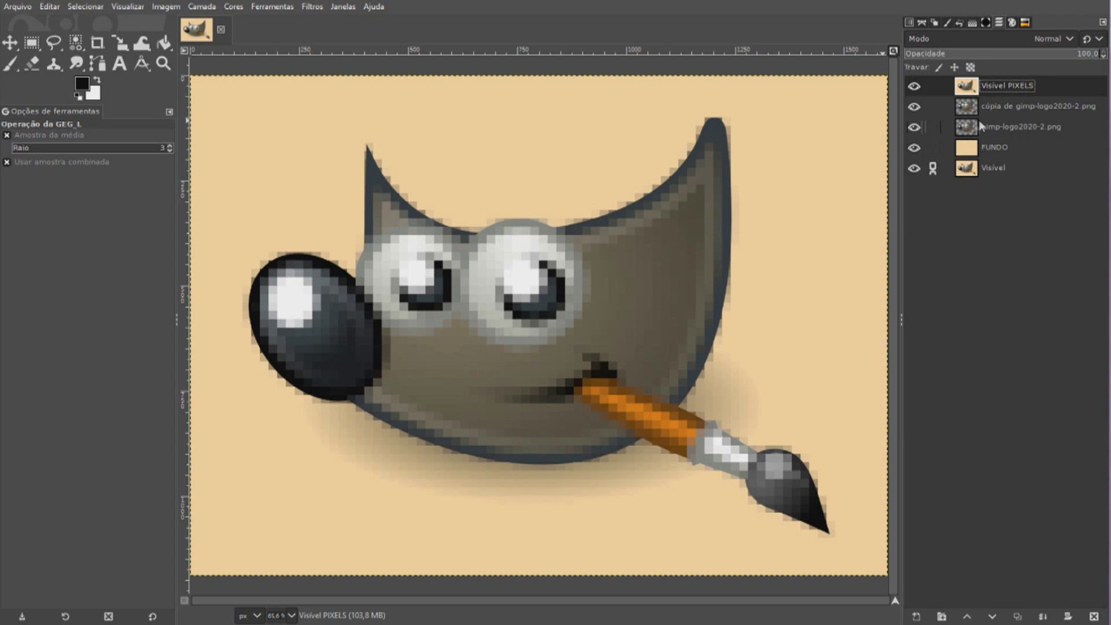
Hide Visível PIXELS and the pixelated copy, then make gimp-logo2020-2.png the active layer.
{"action": "left_click", "coordinate": [911, 86]}
{"action": "left_click", "coordinate": [914, 106]}
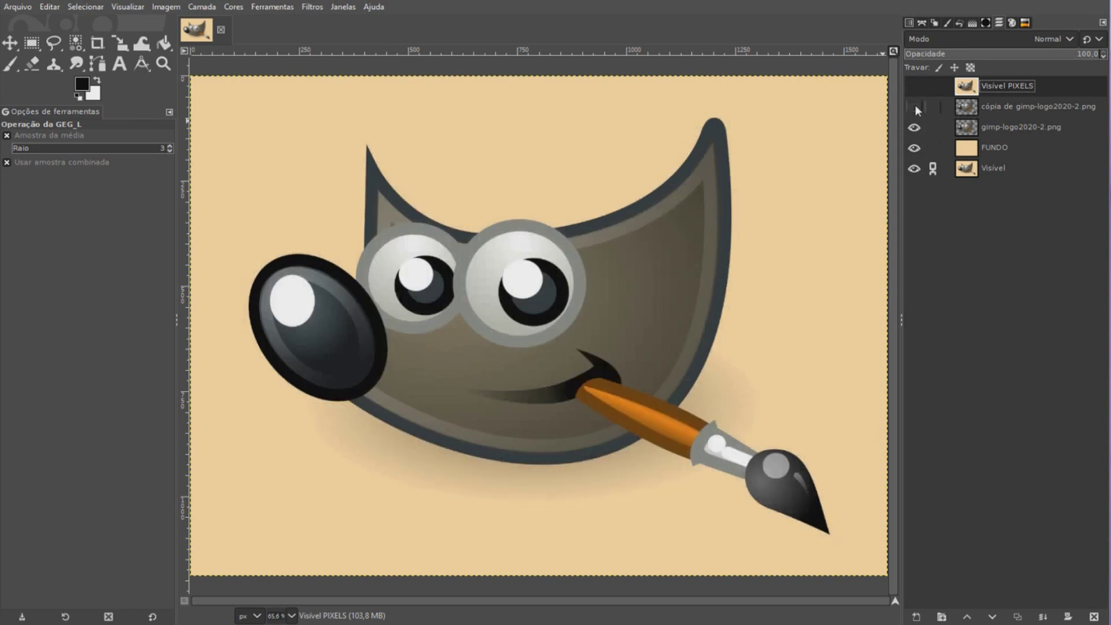
{"action": "left_click", "coordinate": [1010, 130]}
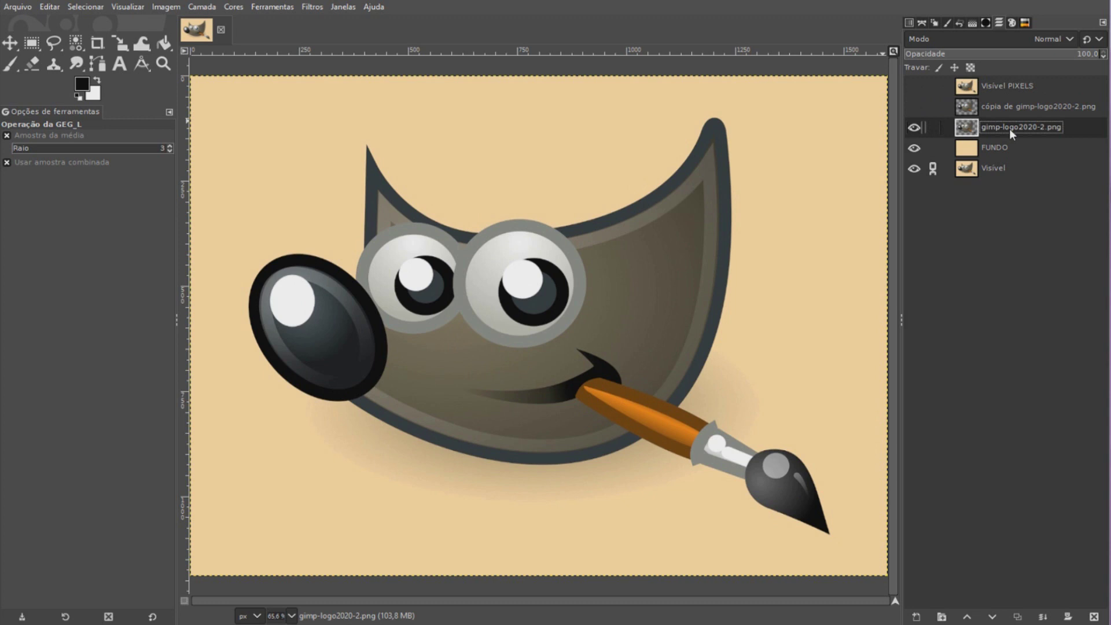
{"action": "left_click", "coordinate": [212, 8]}
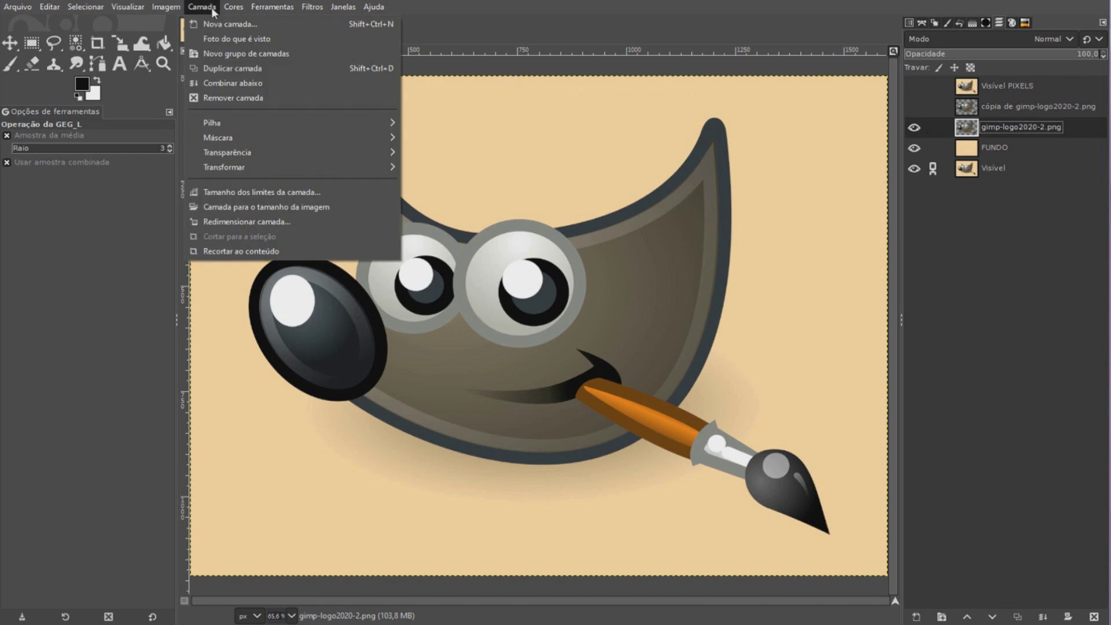
Create a new layer from the visible sharp logo and name it 'Visível ORIGINAL'.
{"action": "left_click", "coordinate": [236, 38]}
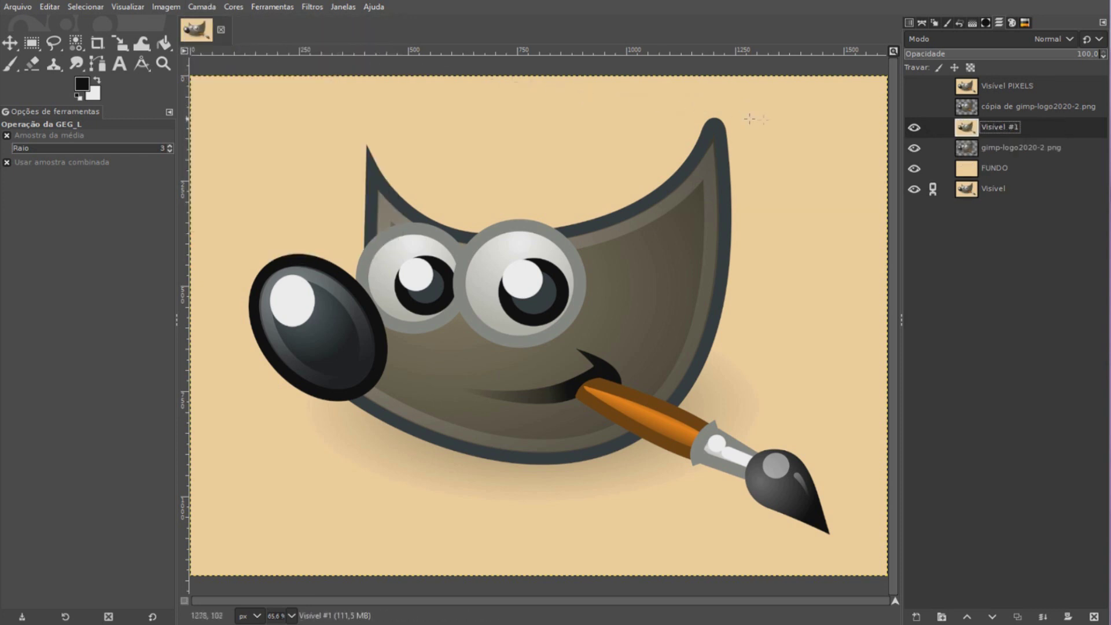
{"action": "double_click", "coordinate": [1013, 126]}
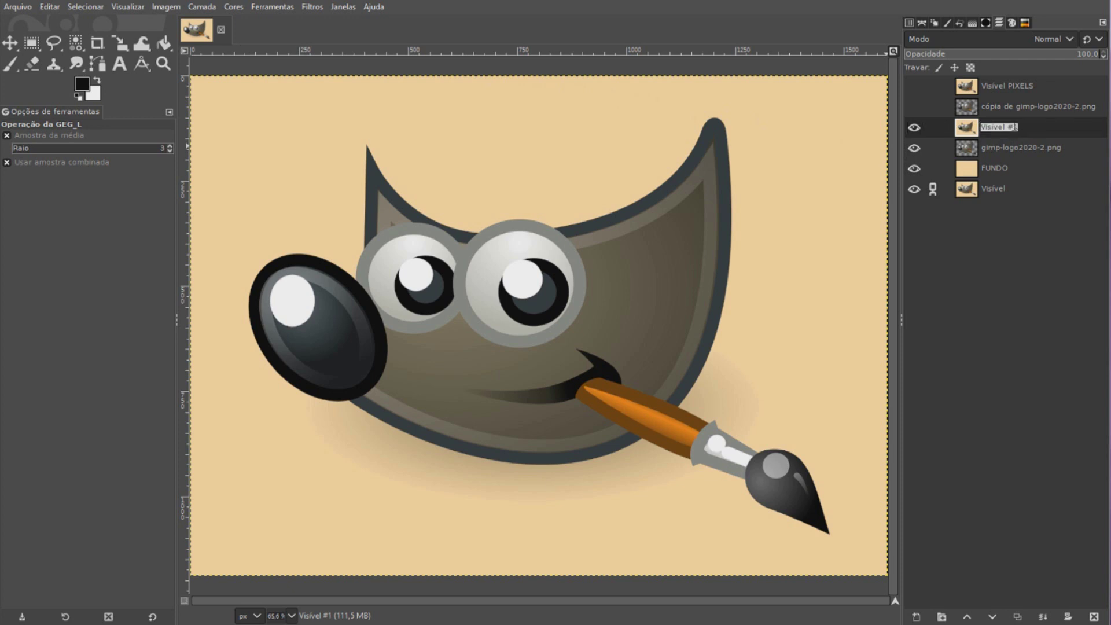
{"action": "key", "text": "BackSpace"}
{"action": "key", "text": "BackSpace"}
{"action": "type", "text": "ORIGINA"}
{"action": "type", "text": "L"}
{"action": "key", "text": "Return"}
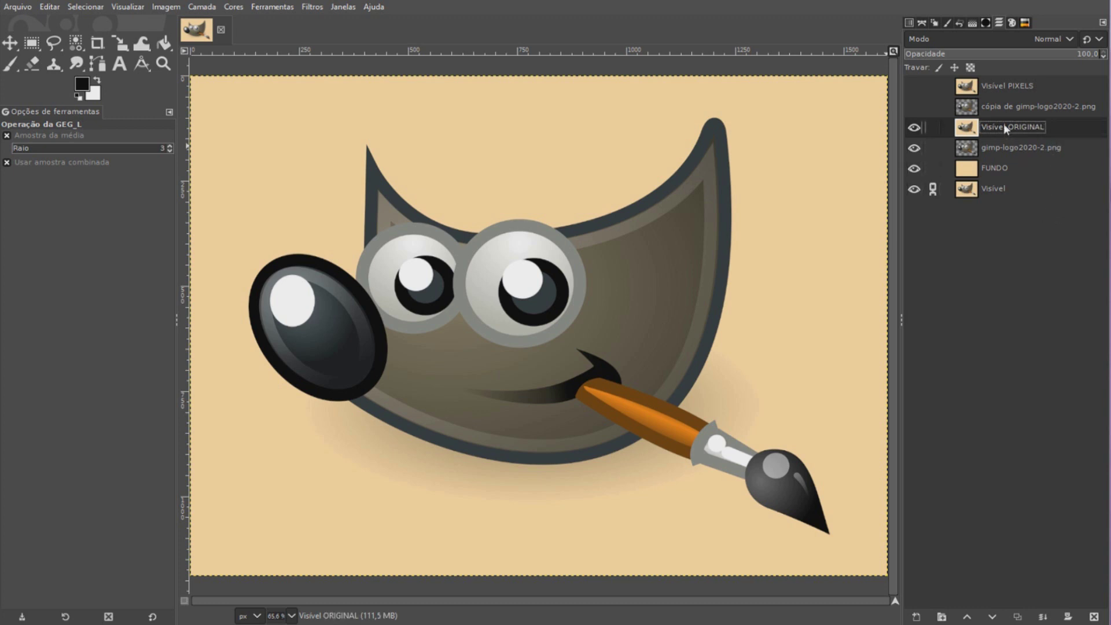
Move Visível ORIGINAL above the copy, unhide both pixelated layers, and select Visível PIXELS.
{"action": "left_click_drag", "start_coordinate": [1004, 126], "coordinate": [1001, 100]}
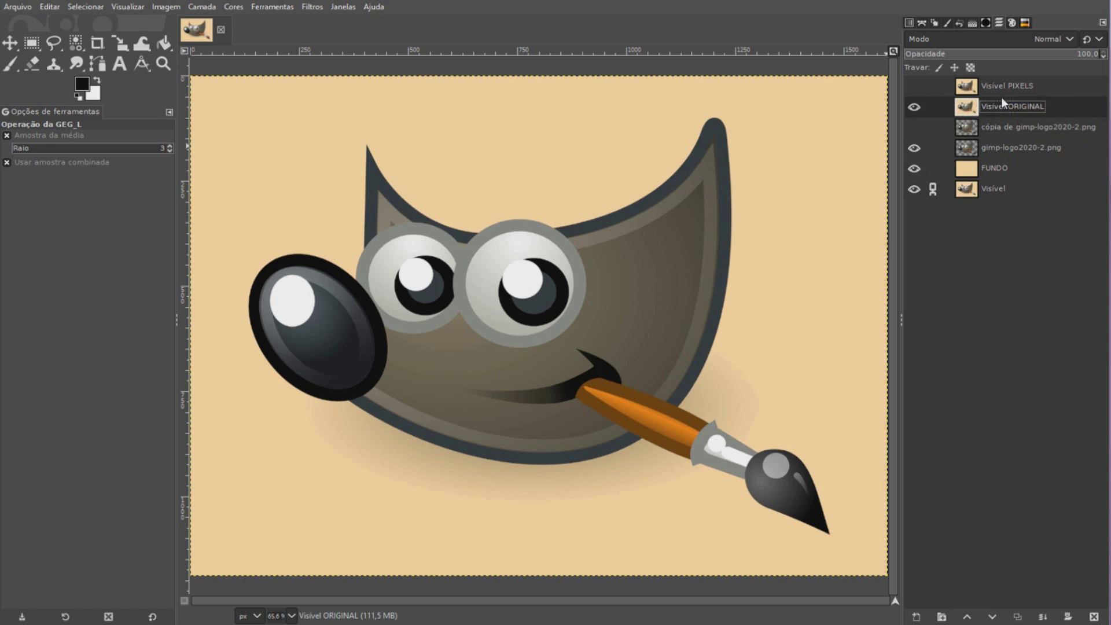
{"action": "left_click", "coordinate": [914, 127]}
{"action": "left_click", "coordinate": [914, 86]}
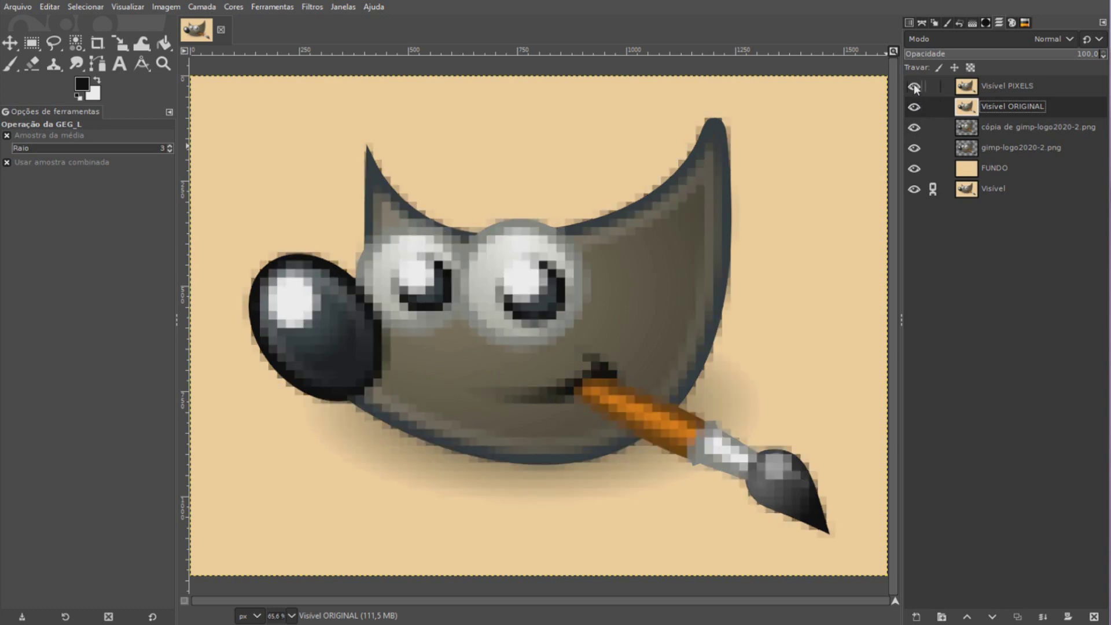
{"action": "left_click", "coordinate": [992, 86]}
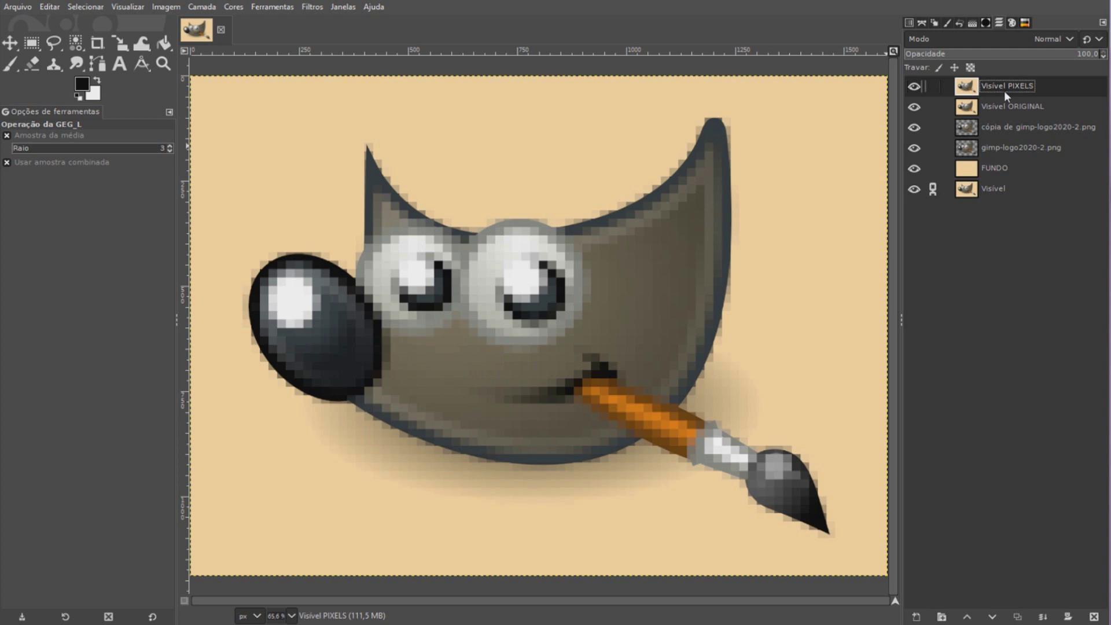
Create a blank 1600 × 1190 image, then make Visível ORIGINAL active in the logo image.
{"action": "left_click", "coordinate": [17, 8]}
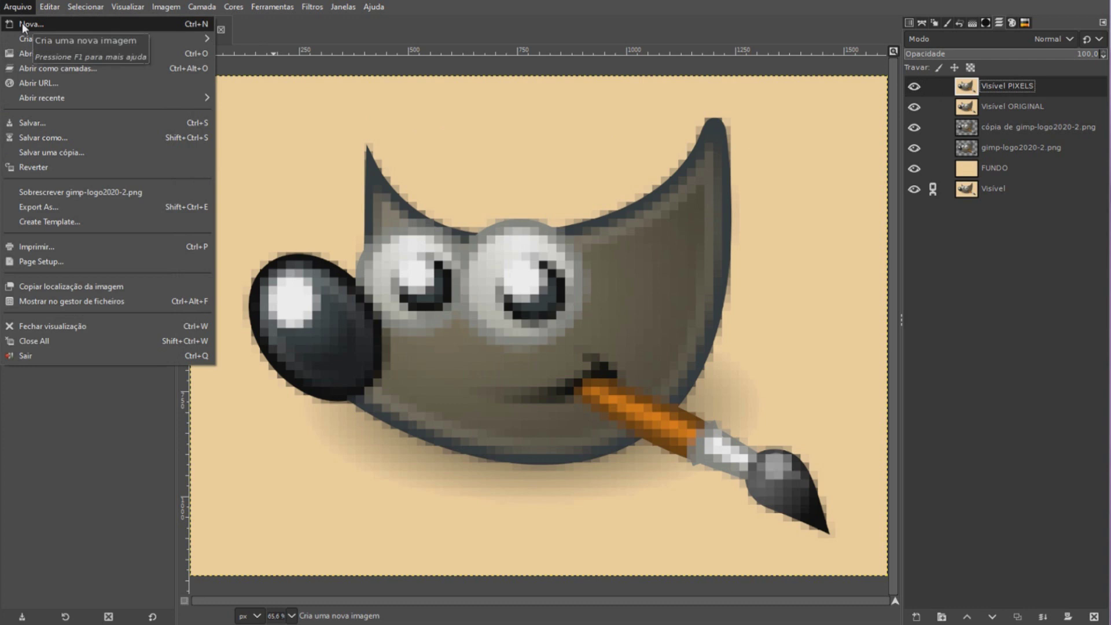
{"action": "left_click", "coordinate": [26, 24]}
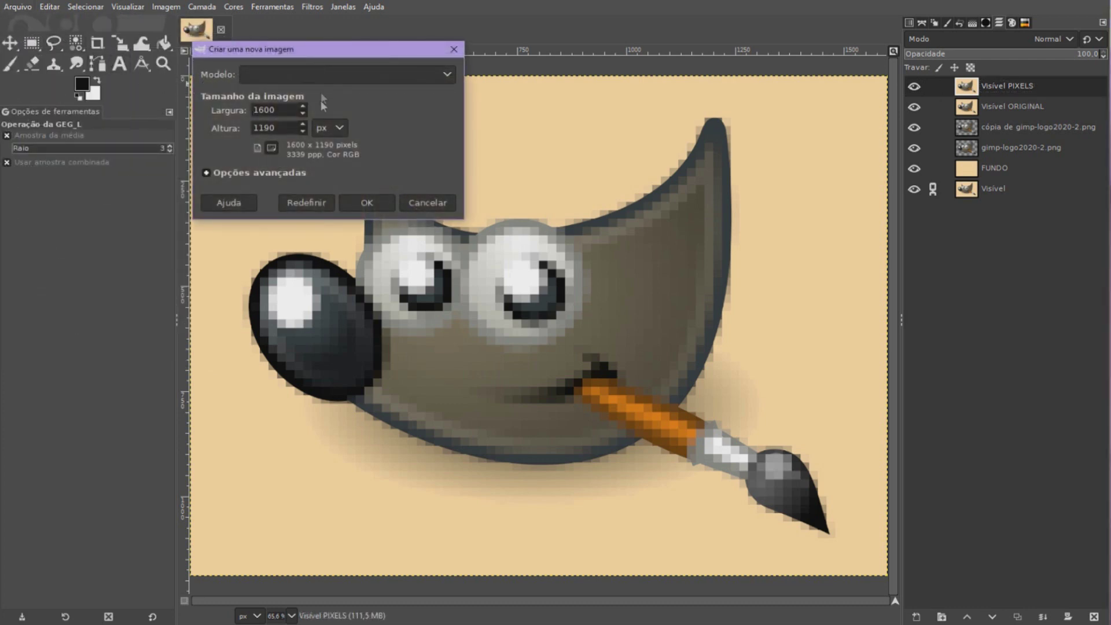
{"action": "left_click", "coordinate": [365, 203]}
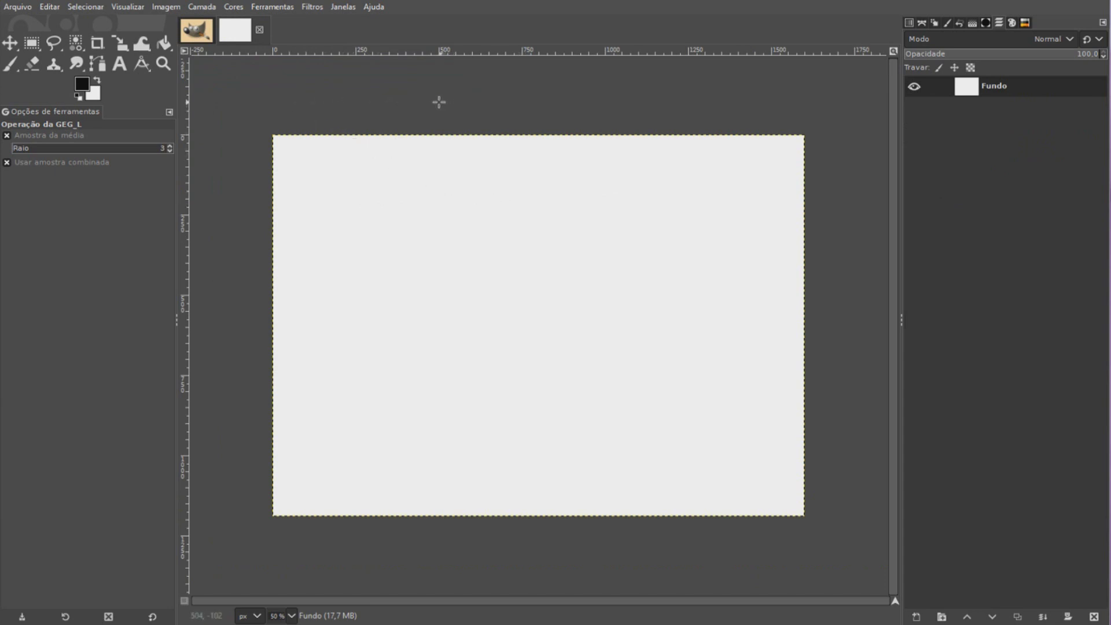
{"action": "left_click", "coordinate": [195, 31]}
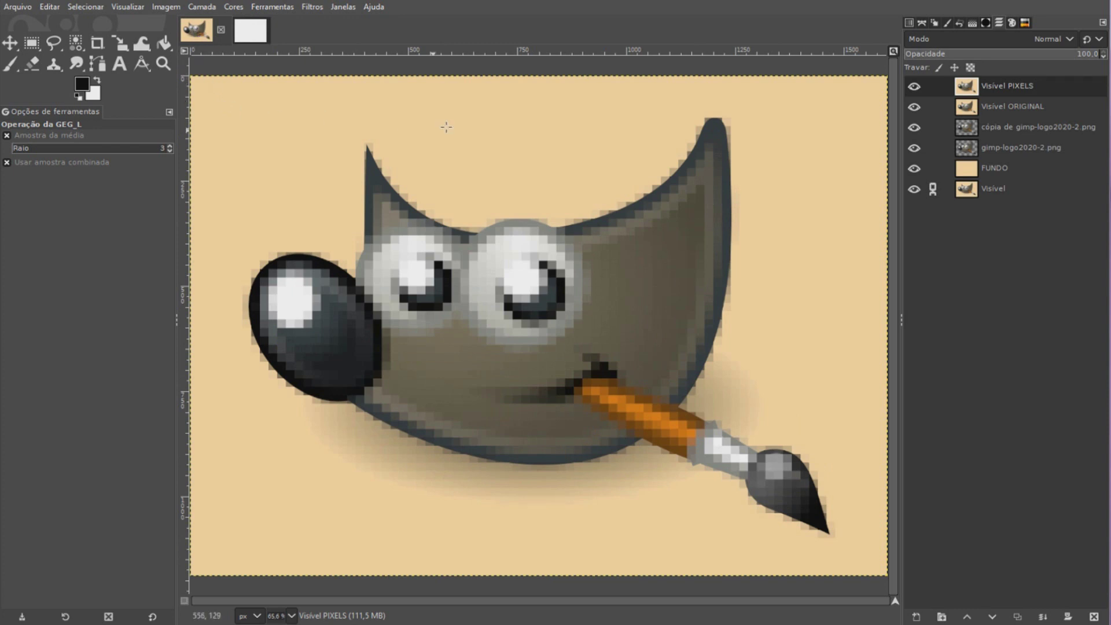
{"action": "left_click", "coordinate": [995, 106]}
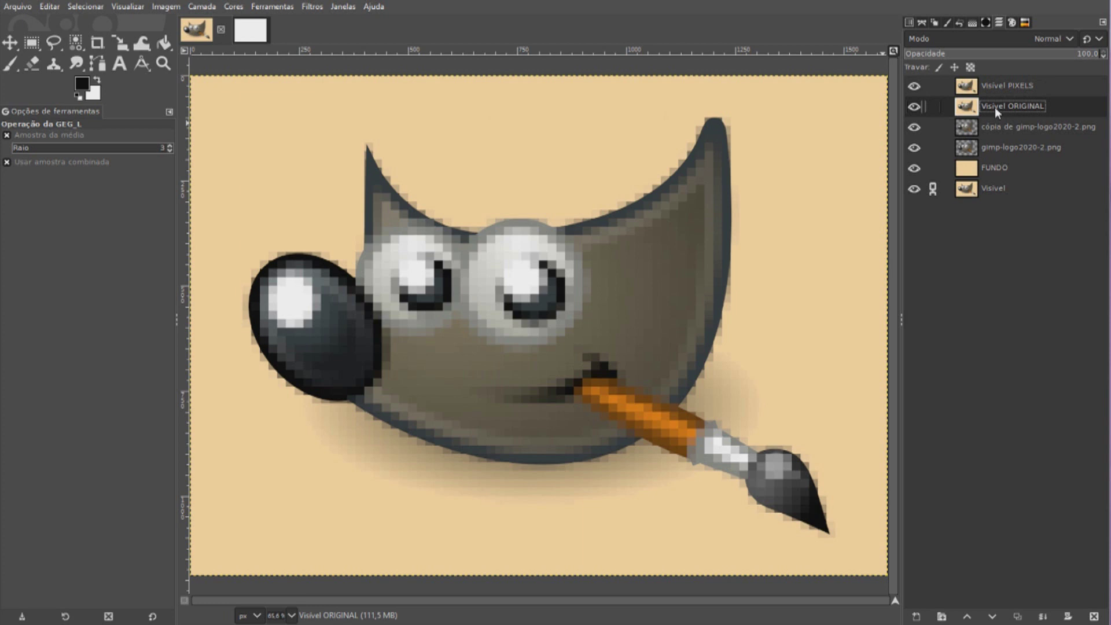
Drop a copy of the Visível ORIGINAL layer into the new blank image.
{"action": "left_click_drag", "start_coordinate": [994, 106], "coordinate": [892, 118]}
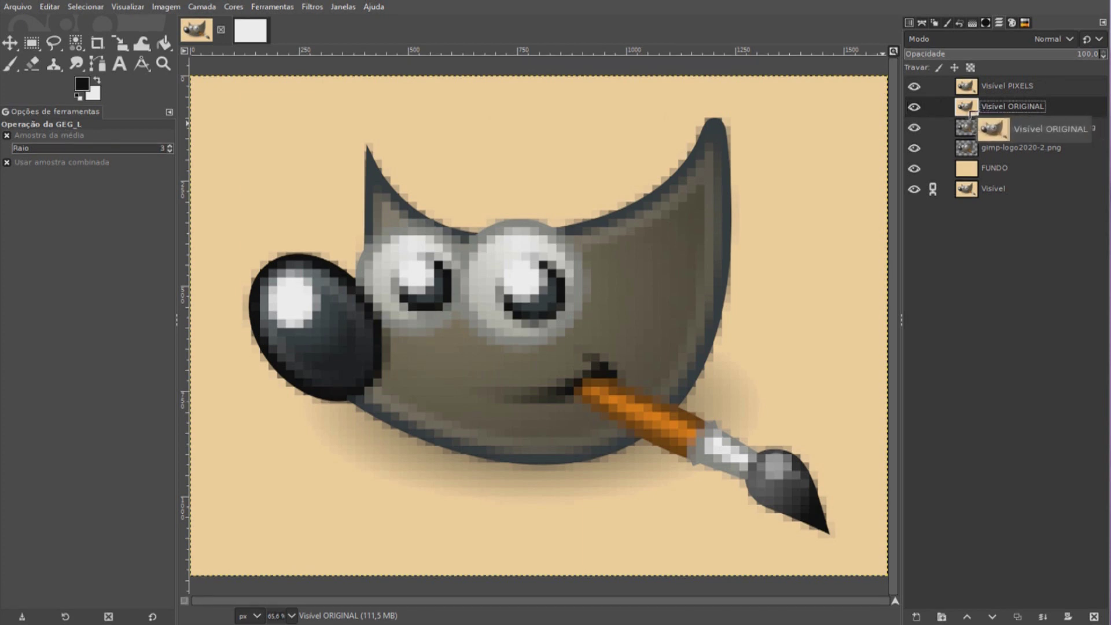
{"action": "mouse_move", "coordinate": [892, 118]}
{"action": "left_mouse_down"}
{"action": "mouse_move", "coordinate": [246, 101]}
{"action": "mouse_move", "coordinate": [244, 25]}
{"action": "left_mouse_up"}
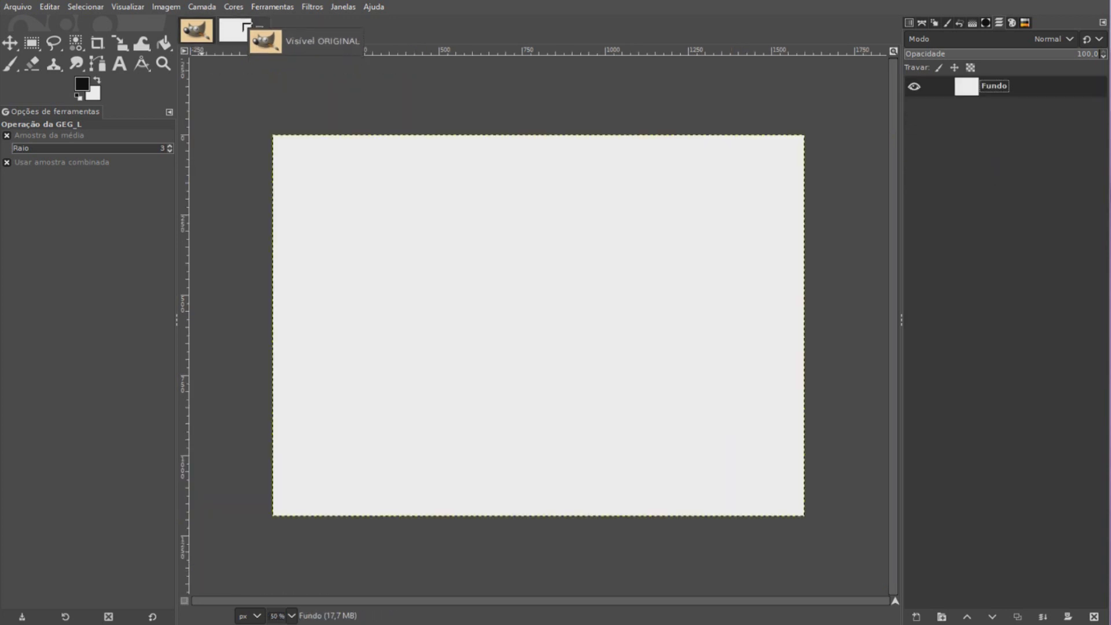
{"action": "left_click_drag", "start_coordinate": [243, 25], "coordinate": [234, 26]}
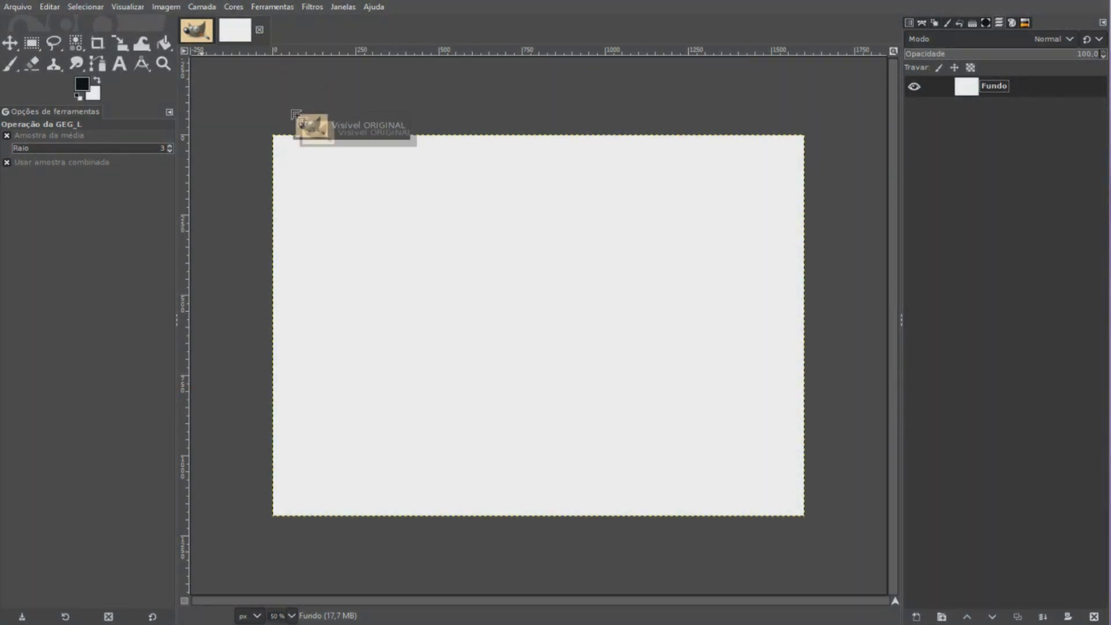
{"action": "left_click_drag", "start_coordinate": [241, 32], "coordinate": [415, 232]}
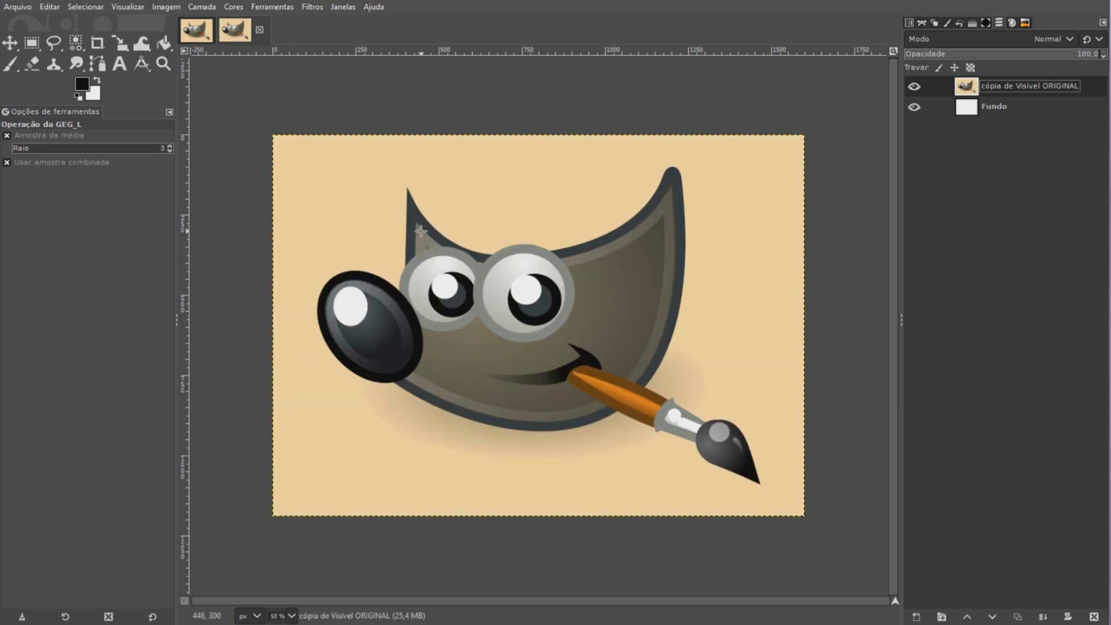
Copy the Visível PIXELS layer on top in the new image and compare it against the original.
{"action": "left_click", "coordinate": [200, 33]}
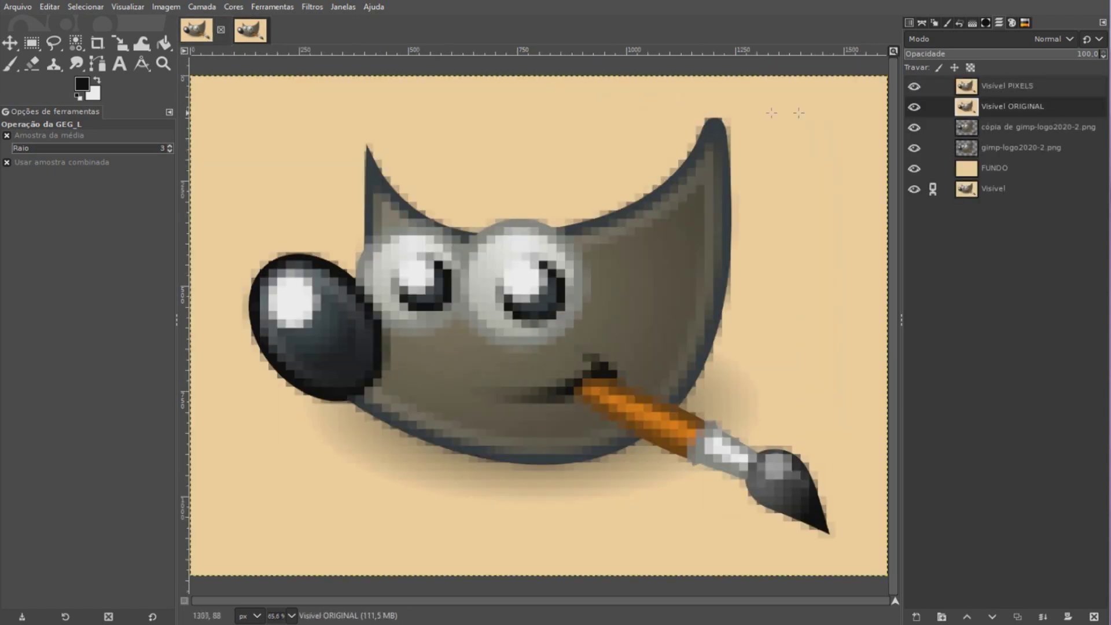
{"action": "left_click_drag", "start_coordinate": [977, 87], "coordinate": [980, 91]}
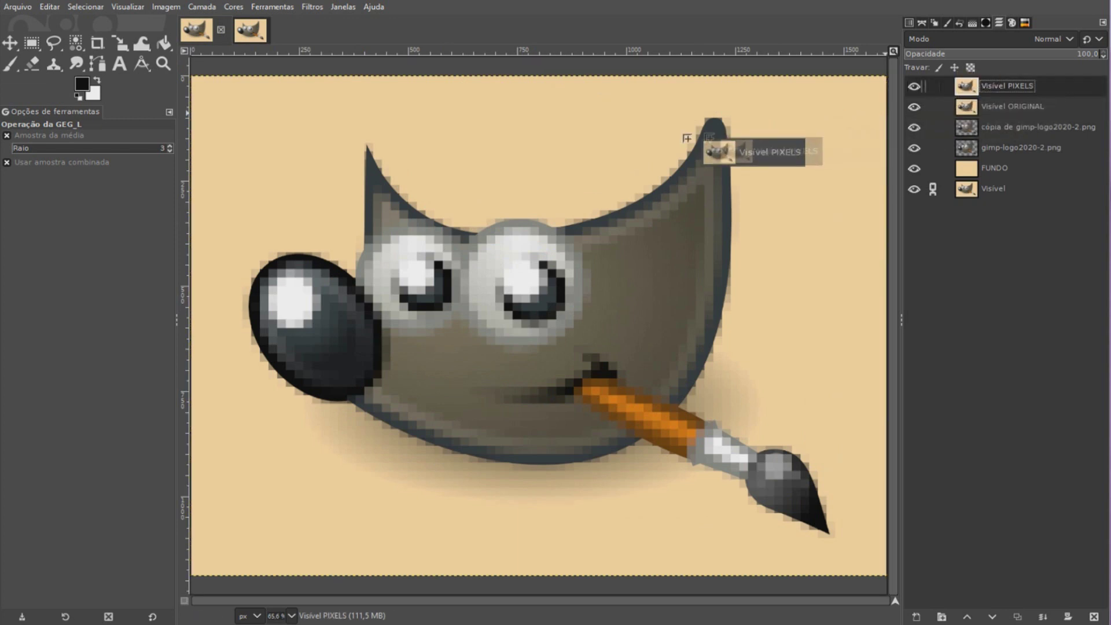
{"action": "mouse_move", "coordinate": [980, 92]}
{"action": "left_mouse_down"}
{"action": "mouse_move", "coordinate": [259, 100]}
{"action": "mouse_move", "coordinate": [247, 34]}
{"action": "mouse_move", "coordinate": [271, 93]}
{"action": "mouse_move", "coordinate": [375, 189]}
{"action": "mouse_move", "coordinate": [418, 210]}
{"action": "left_mouse_up"}
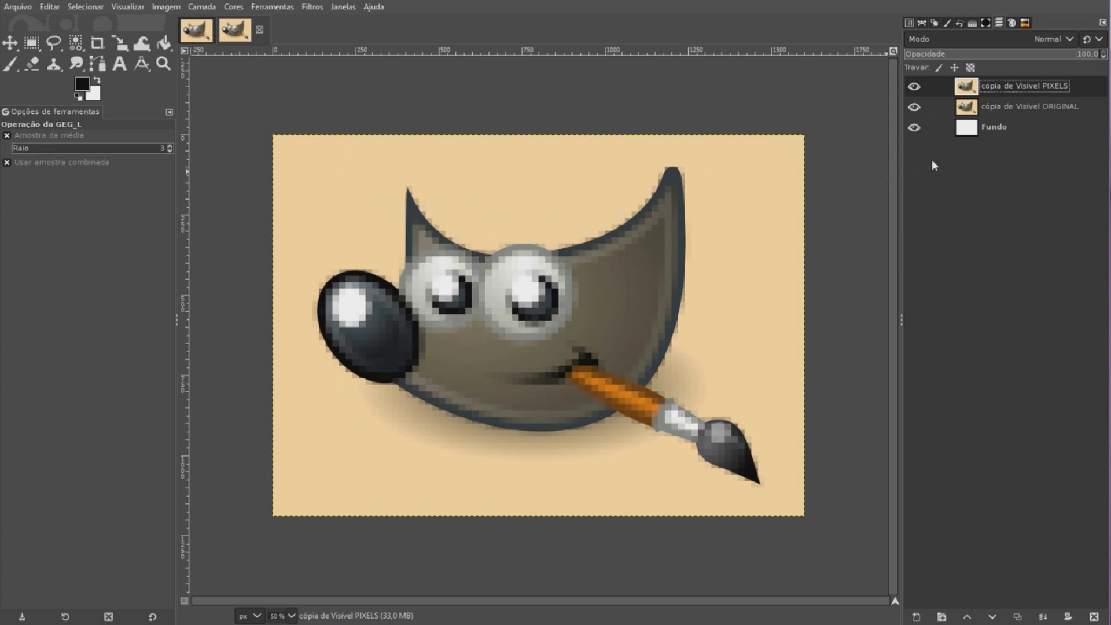
{"action": "left_click", "coordinate": [893, 50]}
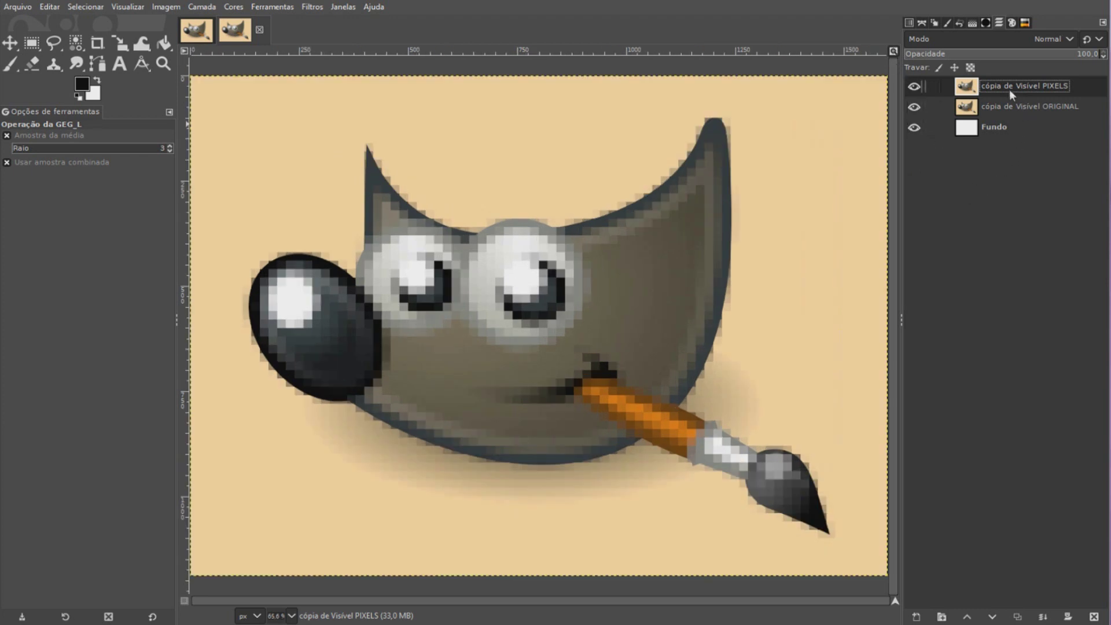
{"action": "left_click", "coordinate": [913, 86]}
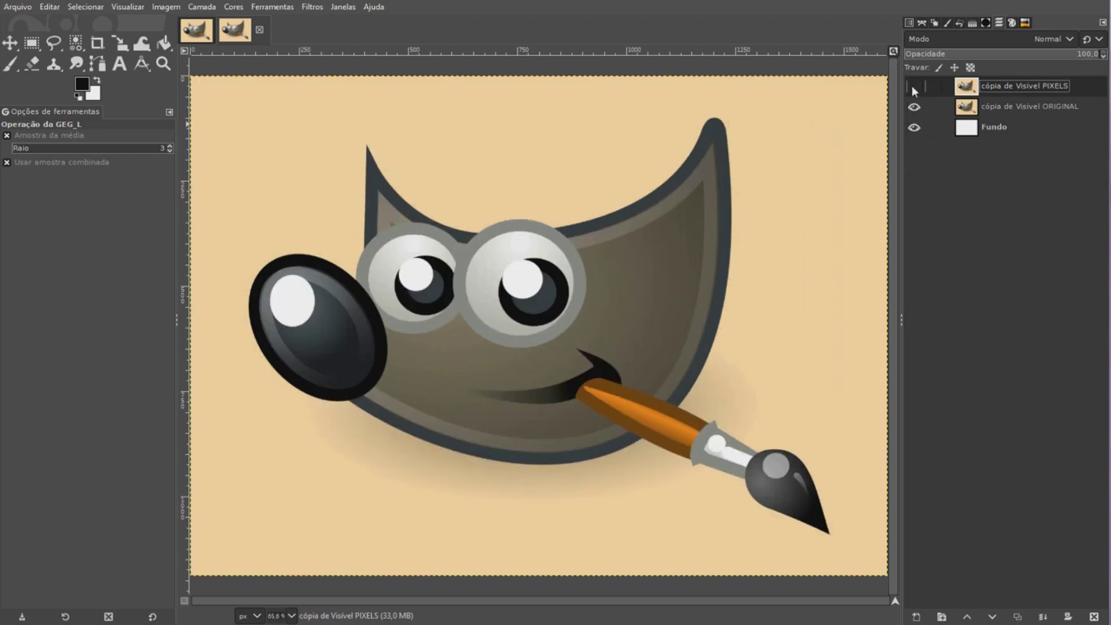
{"action": "left_click", "coordinate": [913, 86]}
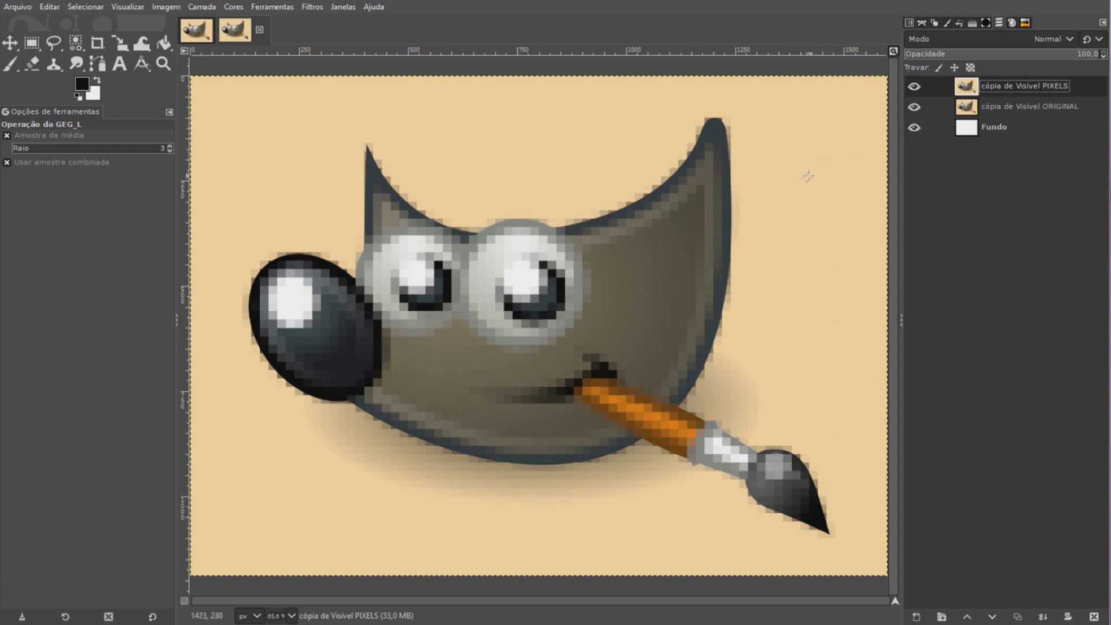
{"action": "scroll", "coordinate": [804, 176], "scroll_direction": "down", "scroll_amount": 1}
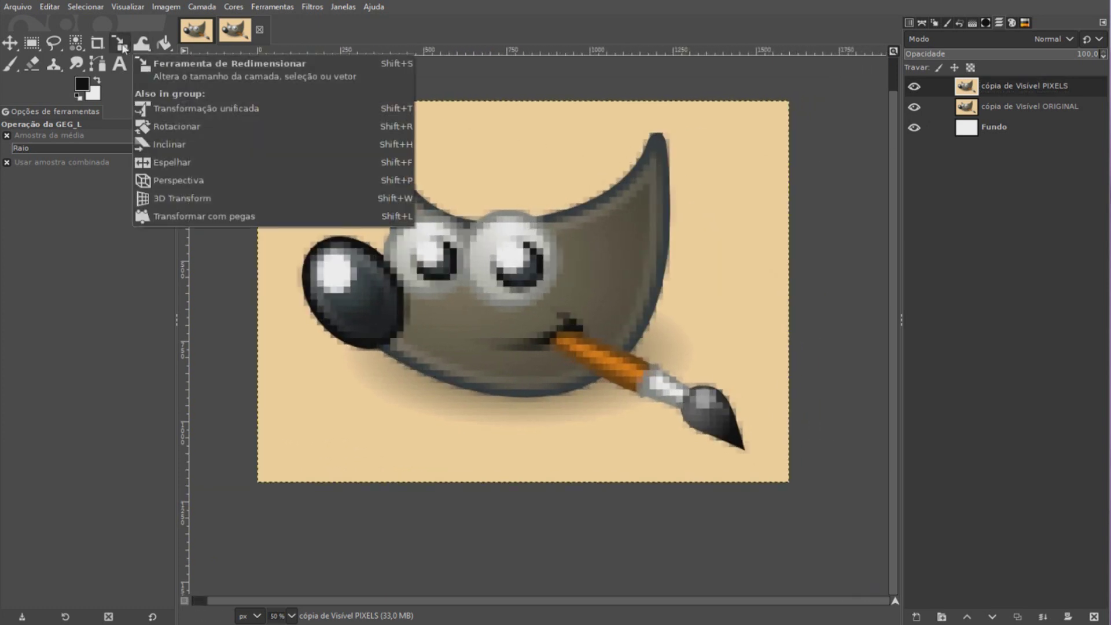
Scale cópia de Visível PIXELS to half width (1600/2, 800 × 595), then hide it.
{"action": "left_click", "coordinate": [123, 47]}
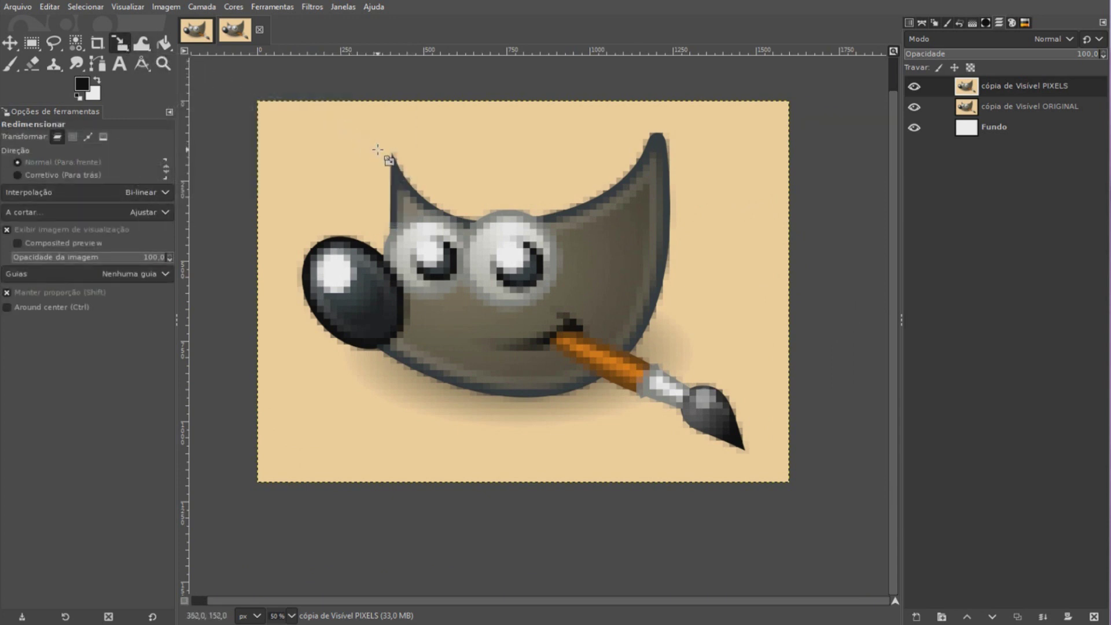
{"action": "left_click", "coordinate": [378, 150]}
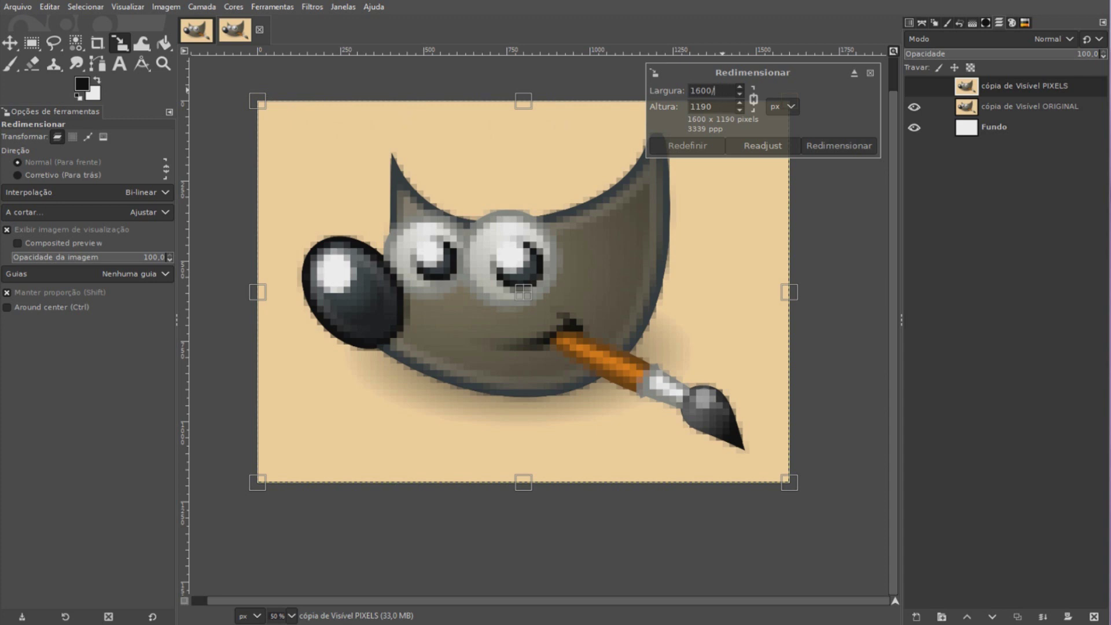
{"action": "type", "text": "2"}
{"action": "left_click", "coordinate": [819, 146]}
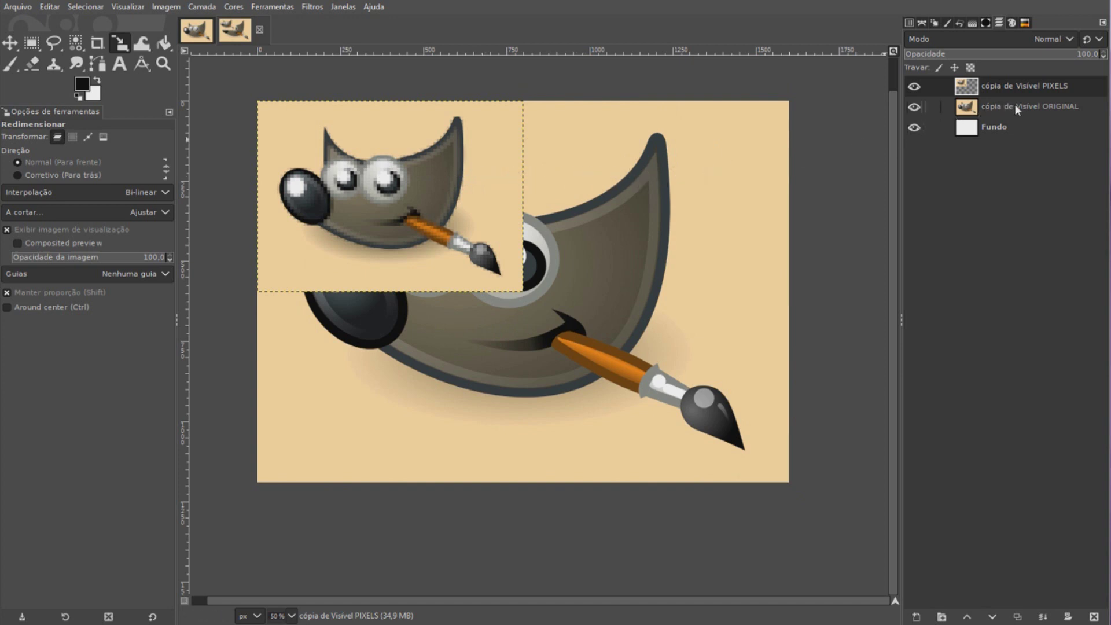
{"action": "left_click", "coordinate": [914, 86]}
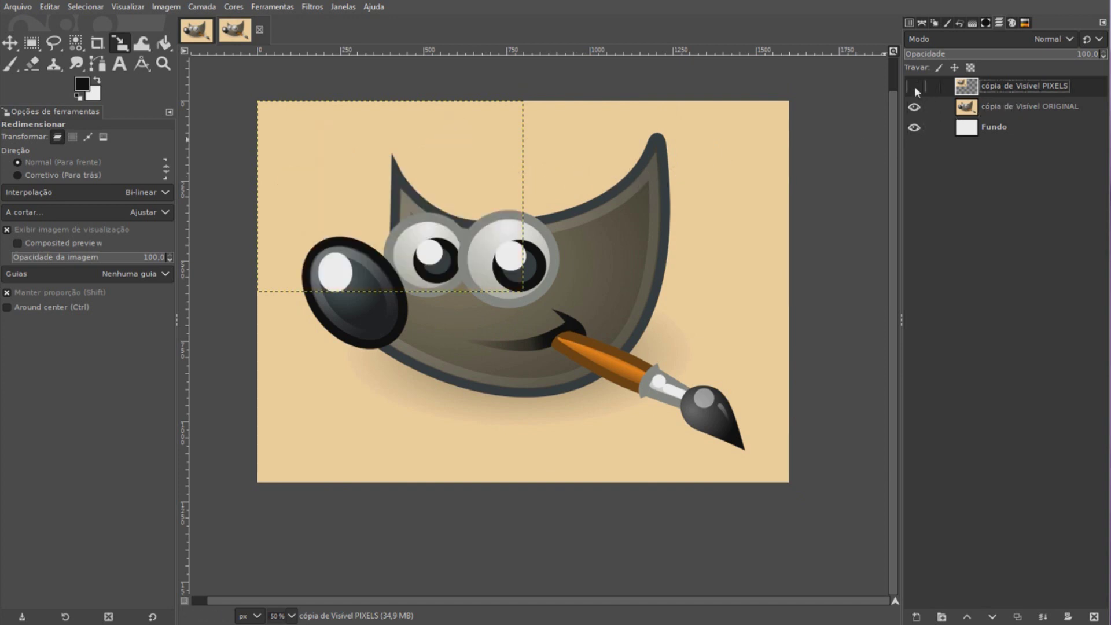
{"action": "left_click", "coordinate": [1007, 108]}
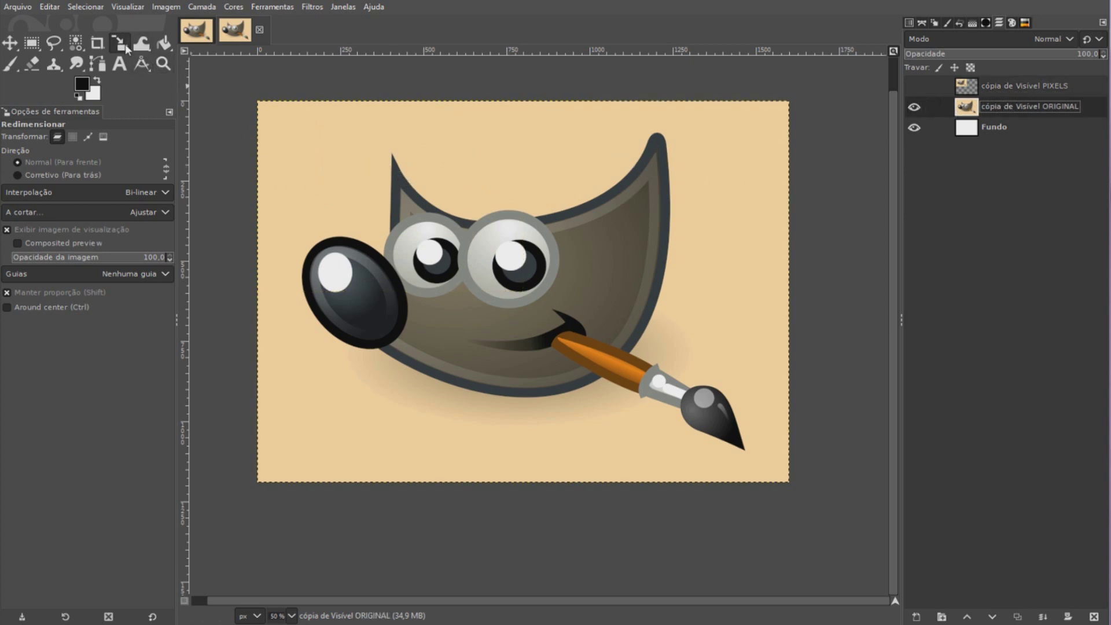
Scale cópia de Visível ORIGINAL to half width (1600/2) with the chain linked.
{"action": "left_click", "coordinate": [310, 149]}
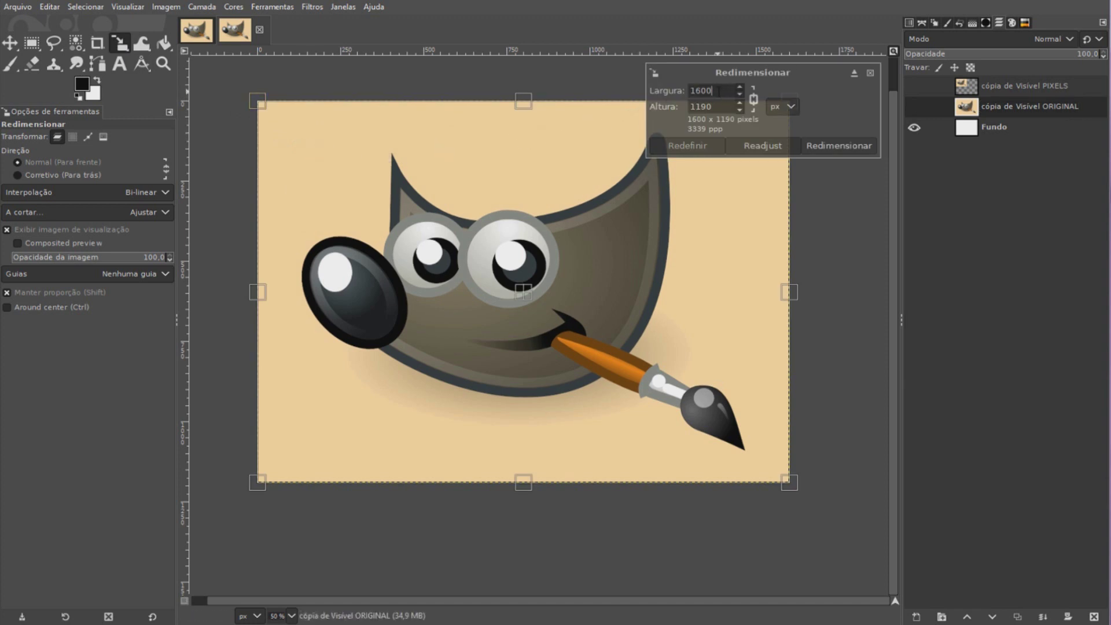
{"action": "type", "text": "2"}
{"action": "left_click", "coordinate": [836, 147]}
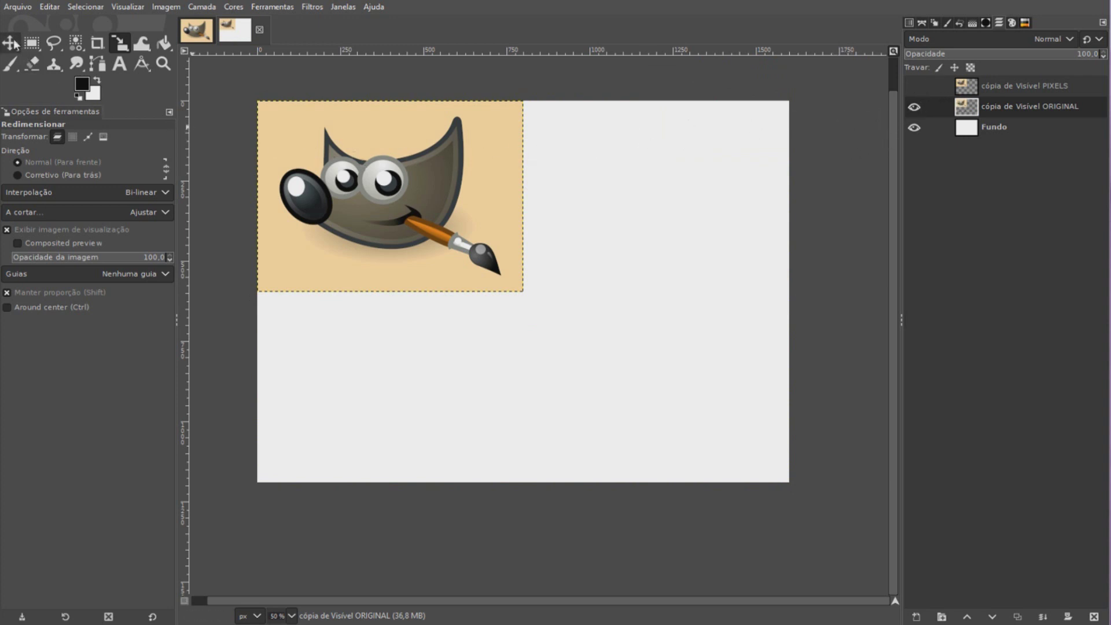
Move the half-size original Wilber to the right, show the pixelated layer, and select Fundo.
{"action": "left_click", "coordinate": [12, 43]}
{"action": "left_click_drag", "start_coordinate": [314, 169], "coordinate": [577, 168]}
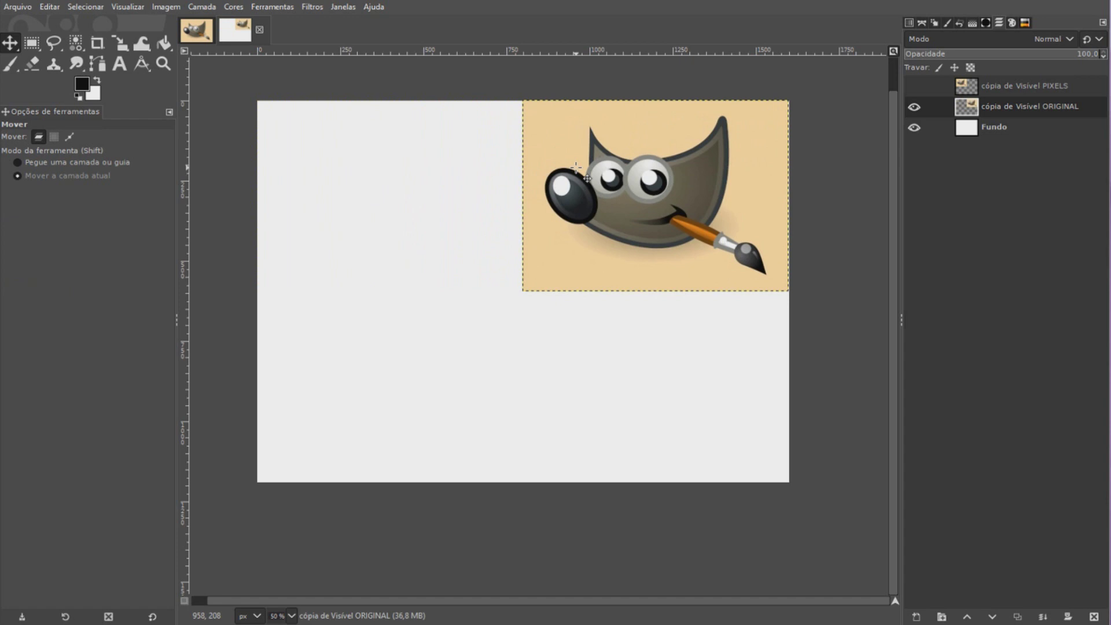
{"action": "left_click", "coordinate": [914, 87]}
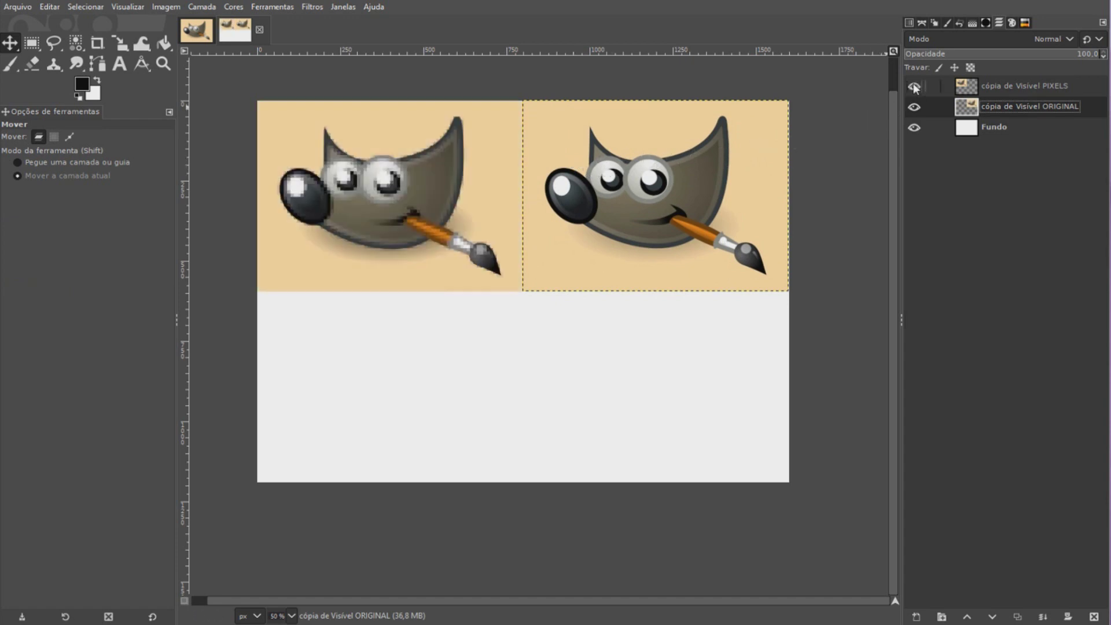
{"action": "left_click", "coordinate": [997, 126]}
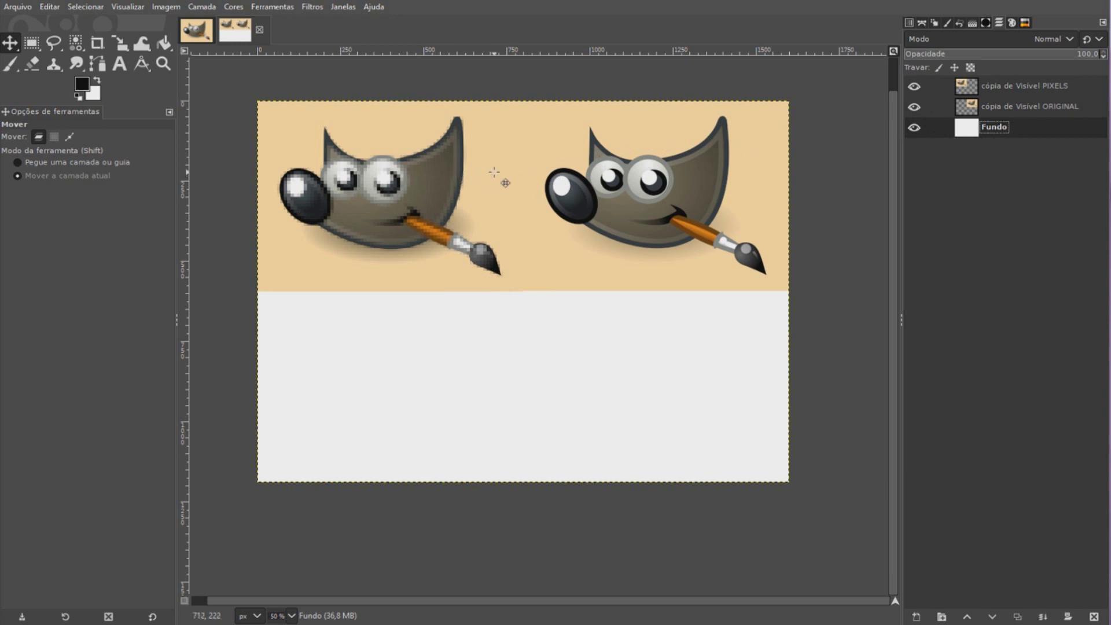
{"action": "left_click", "coordinate": [97, 44]}
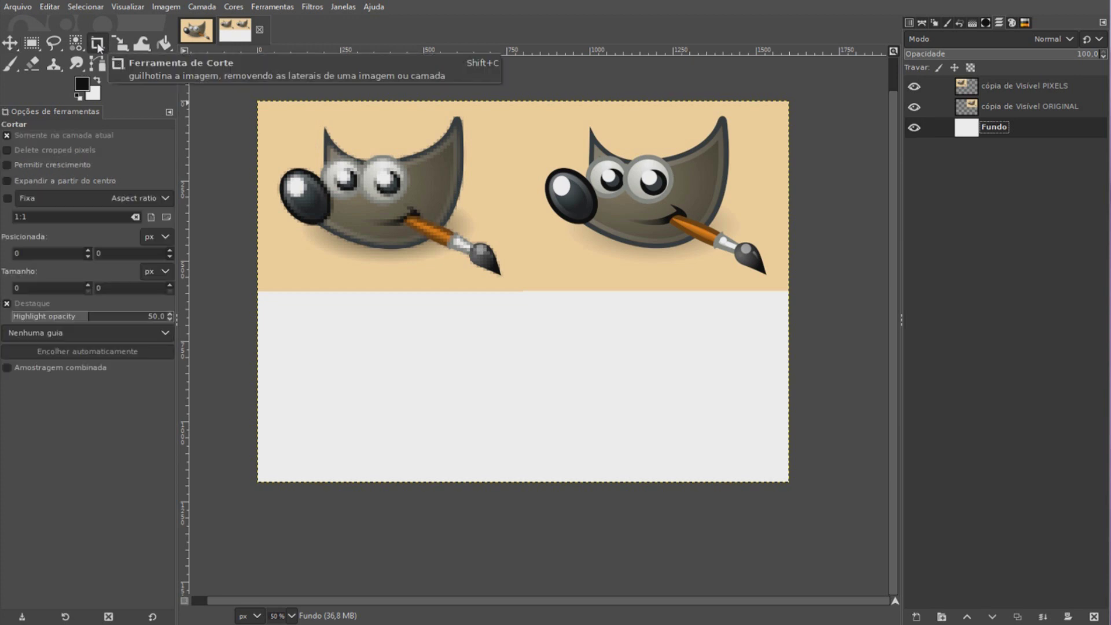
Crop the whole image, not just the current layer, to the 1598 × 594 band with both Wilbers.
{"action": "left_click", "coordinate": [7, 134]}
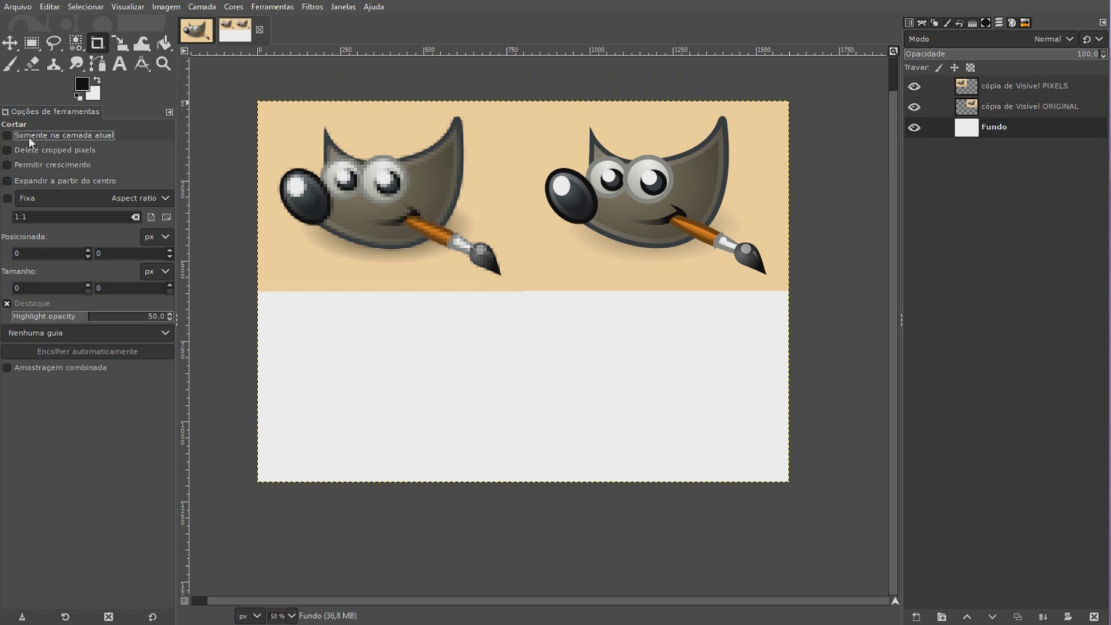
{"action": "mouse_move", "coordinate": [258, 100]}
{"action": "left_mouse_down"}
{"action": "mouse_move", "coordinate": [664, 258]}
{"action": "mouse_move", "coordinate": [790, 291]}
{"action": "left_mouse_up"}
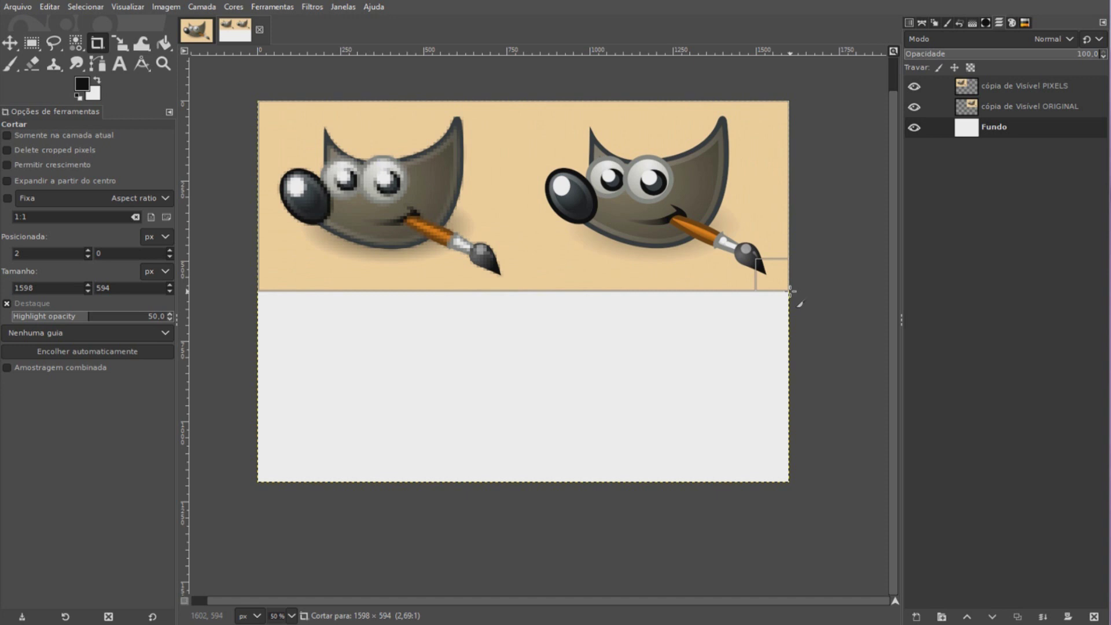
{"action": "left_click_drag", "start_coordinate": [790, 291], "coordinate": [790, 291]}
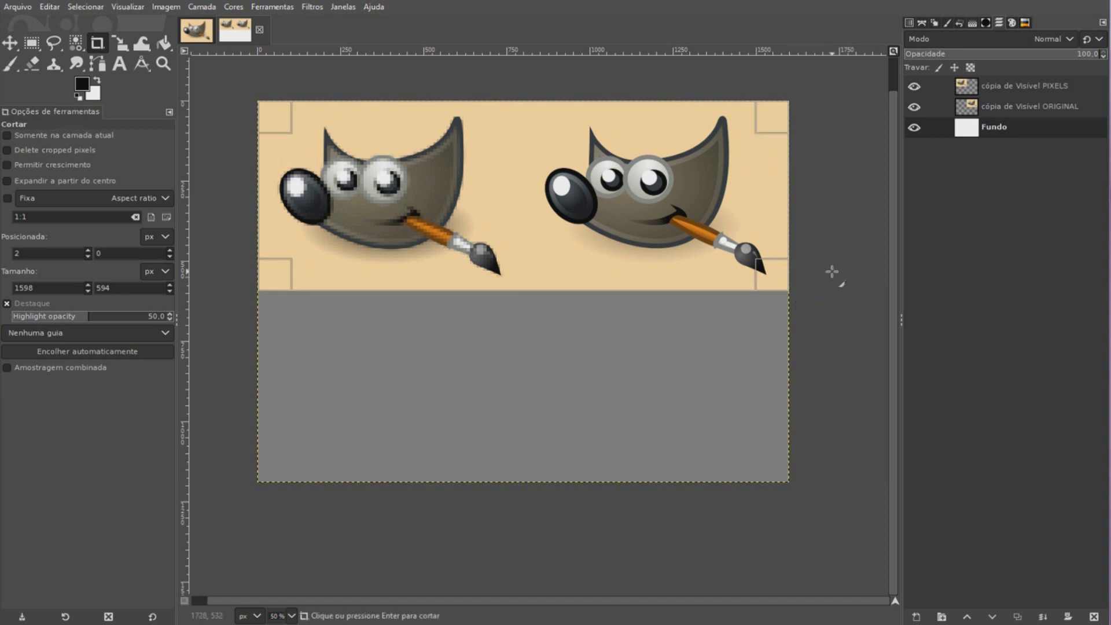
{"action": "key", "text": "Return"}
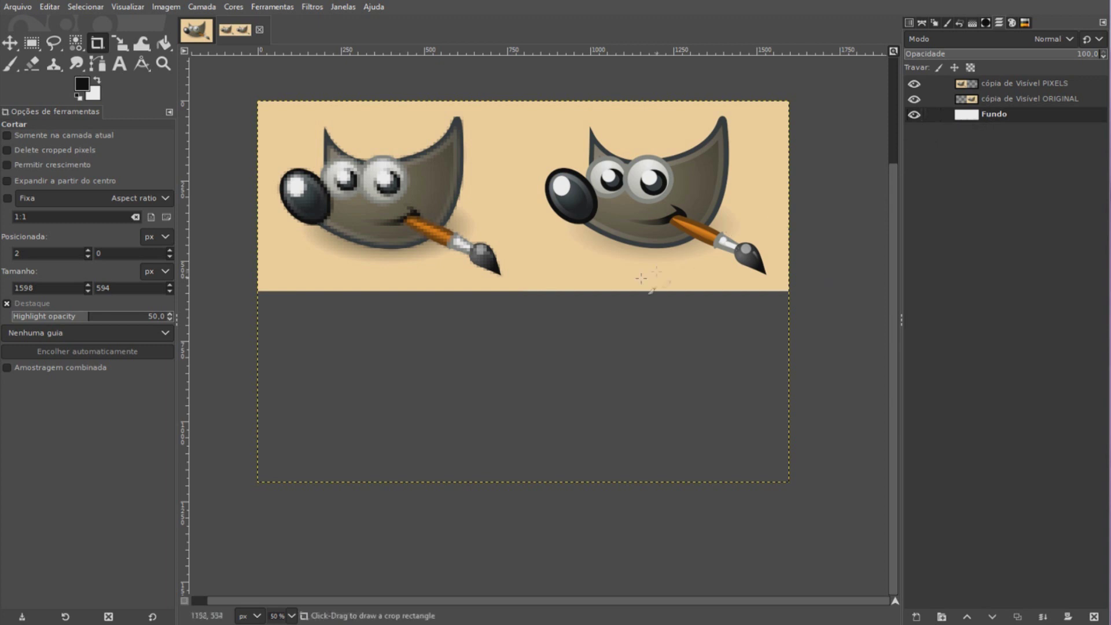
Resize the Fundo layer to the 1598 × 594 image size and fit the banner in view.
{"action": "right_click", "coordinate": [549, 266]}
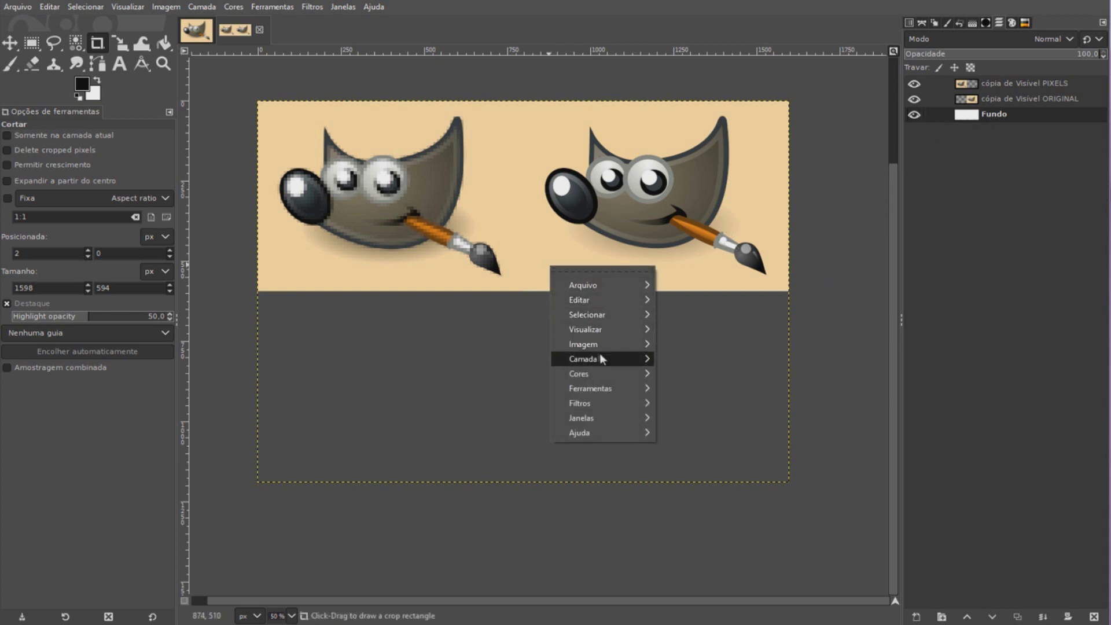
{"action": "mouse_move", "coordinate": [584, 359]}
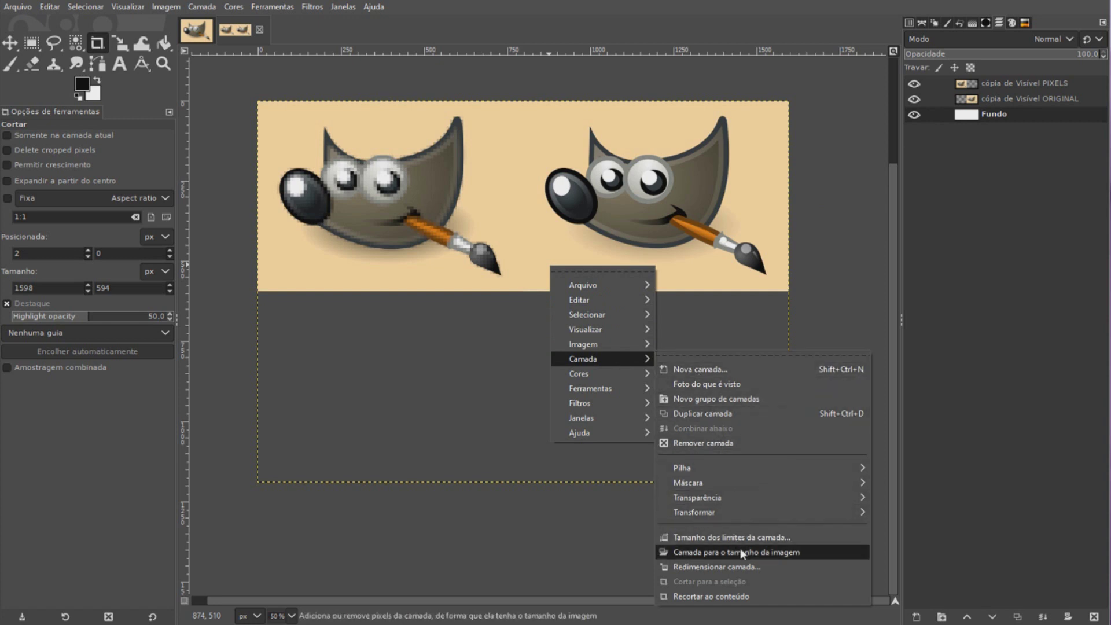
{"action": "left_click", "coordinate": [741, 551]}
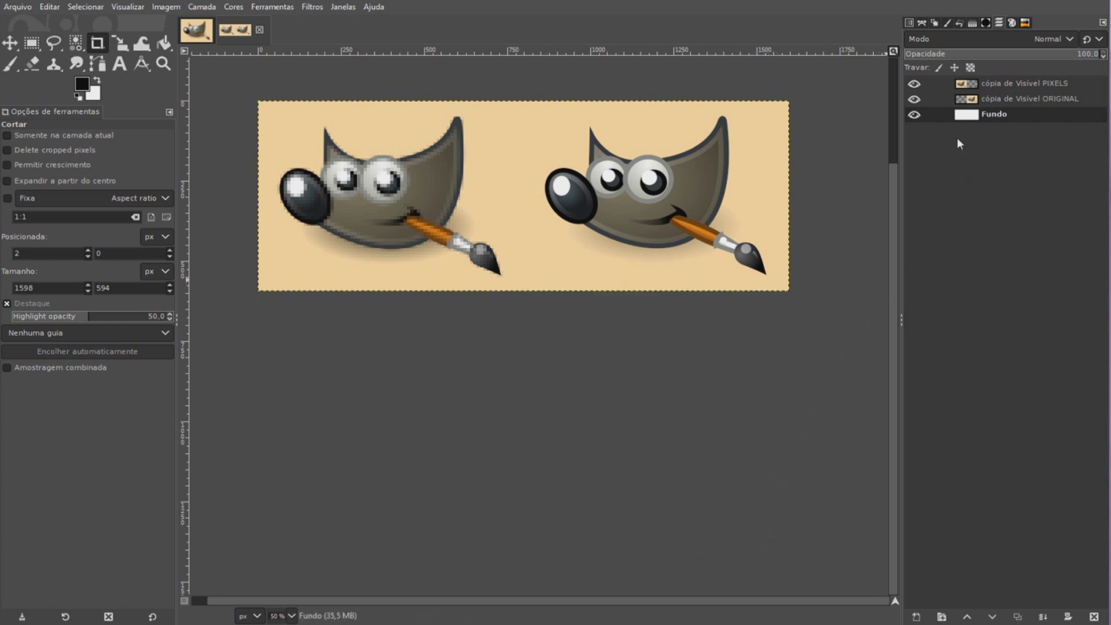
{"action": "left_click", "coordinate": [893, 50]}
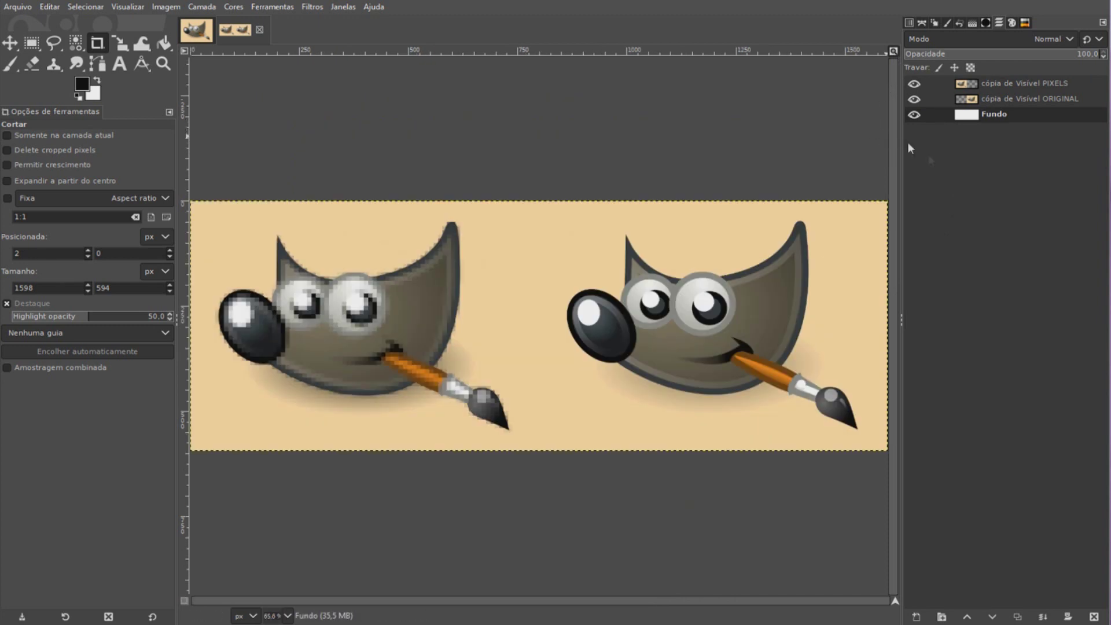